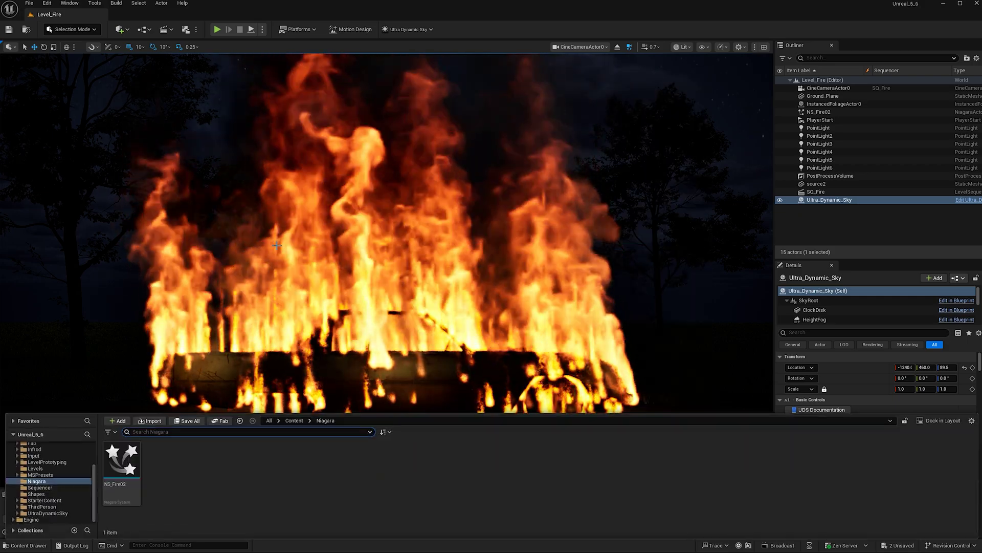
- Open the new-asset context menu in the Content Browser's empty Niagara folder area
right_click(210, 454)
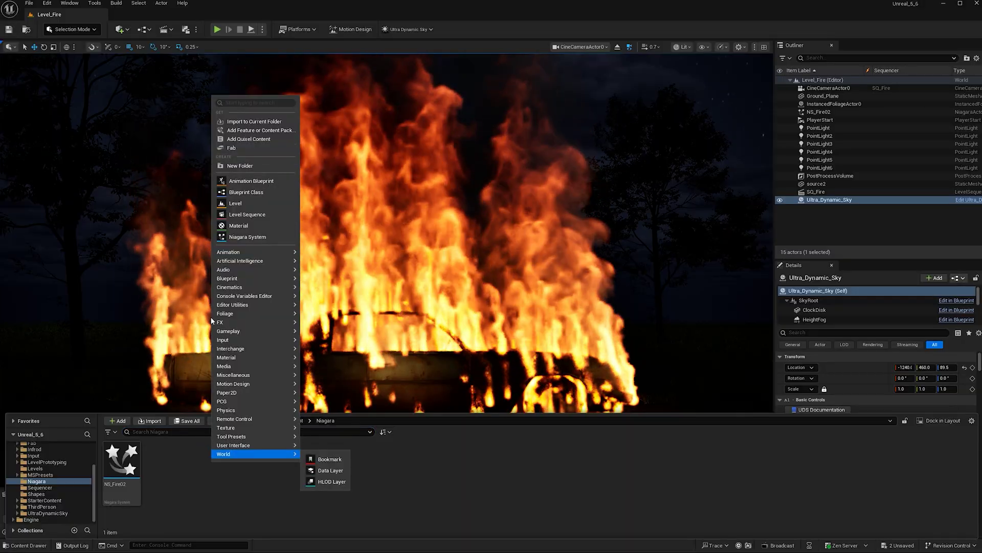
- Create a Niagara System named 'Ns_Car' from the Minimal template and open it in the editor
left_click(258, 237)
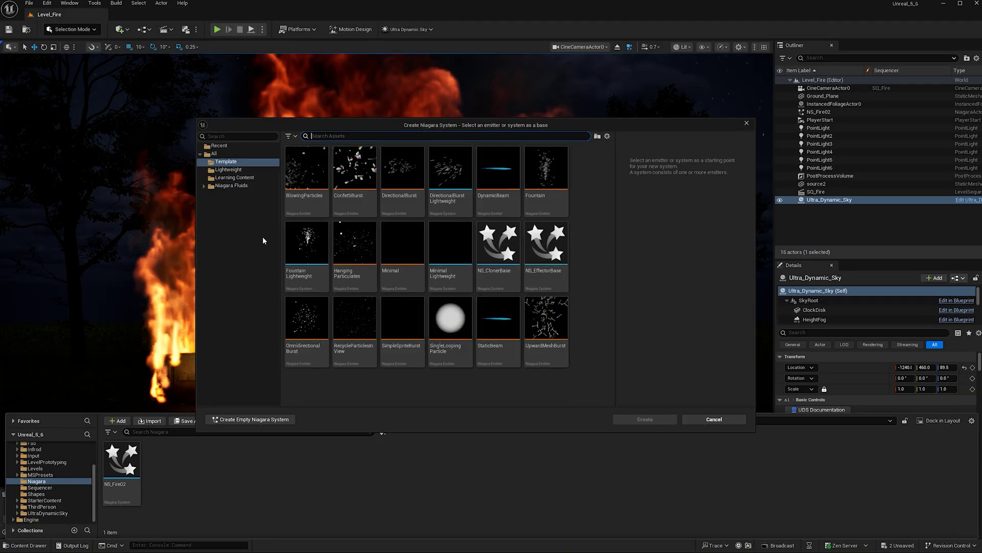
left_click(400, 251)
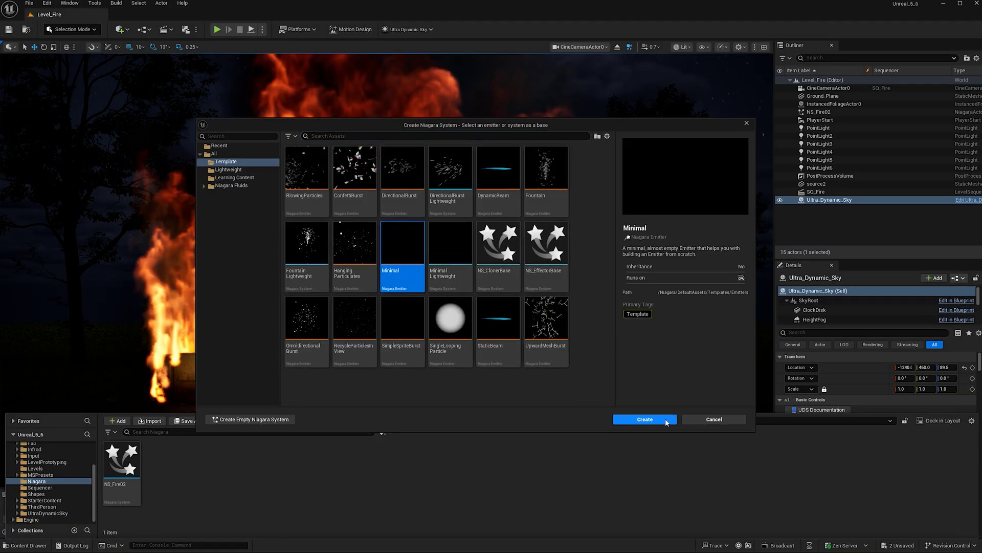
left_click(644, 419)
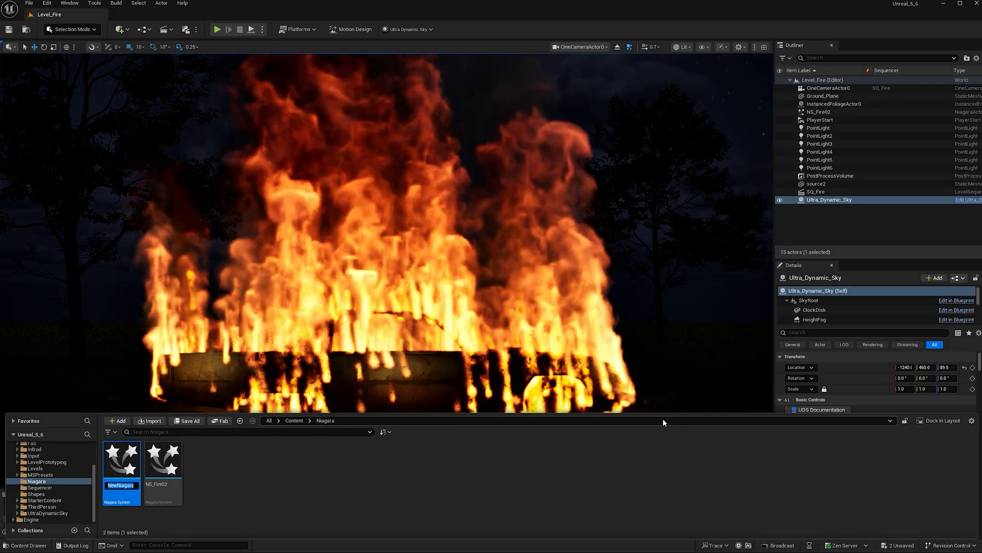
type("Ns_Car")
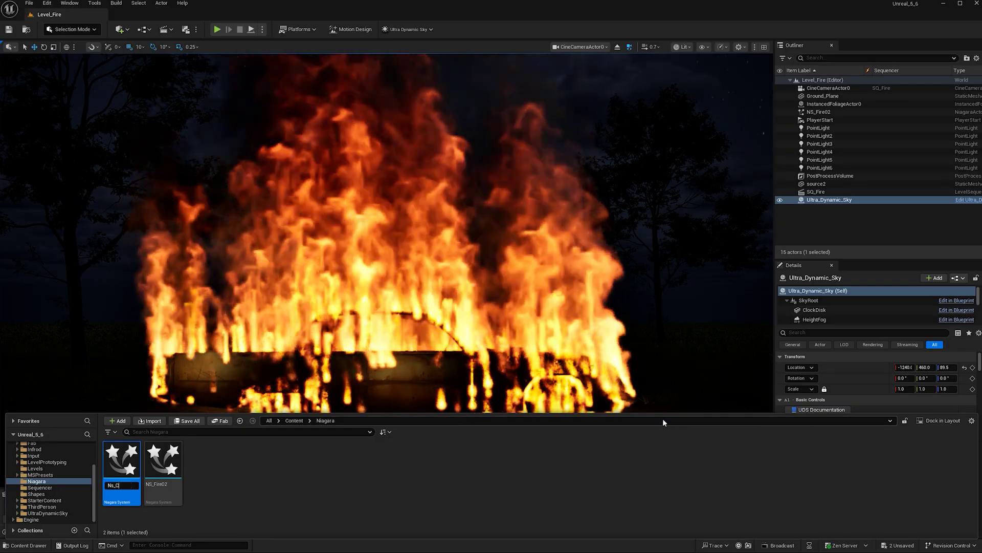
key("Return")
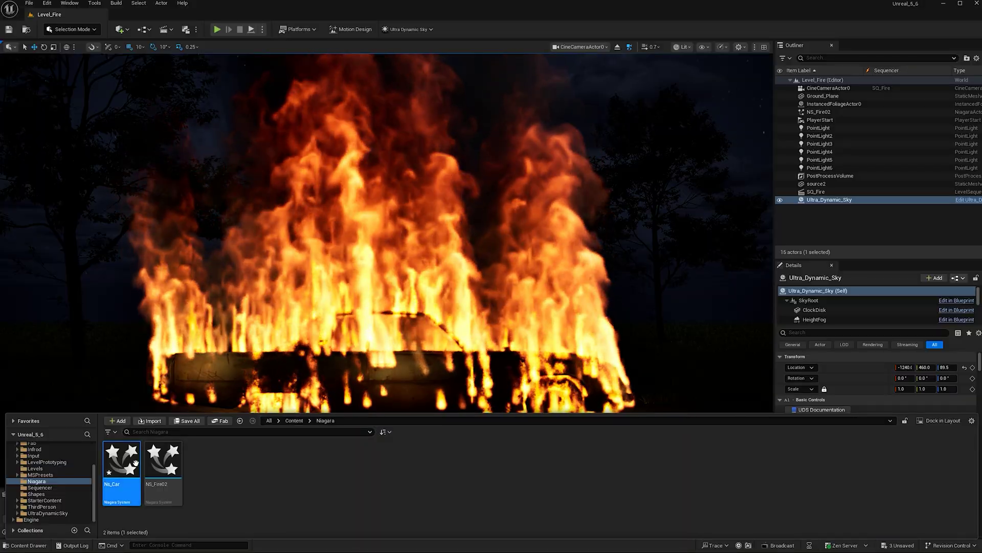
double_click(122, 461)
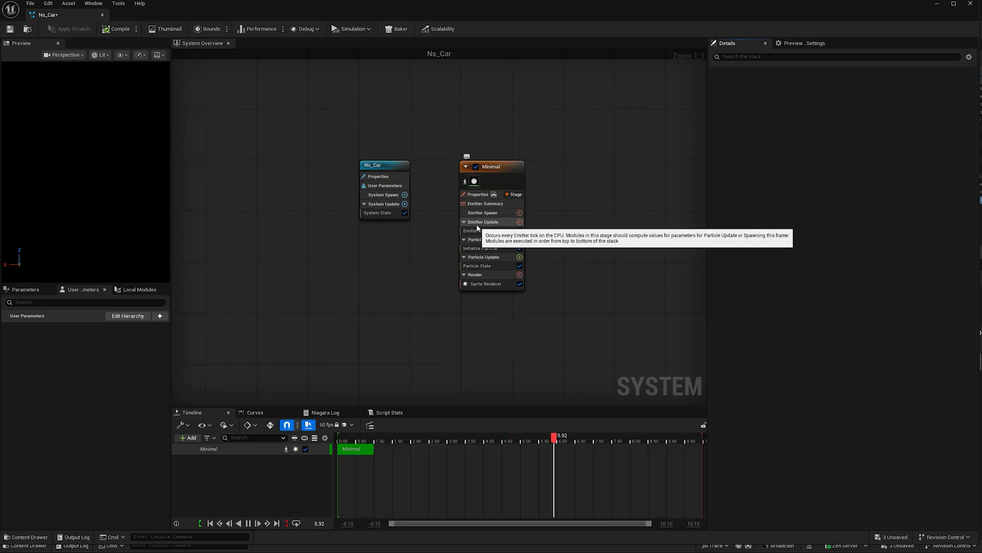
- Add a Spawn Rate module (400) to Emitter Update and Static Mesh Location to Particle Spawn
left_click(520, 222)
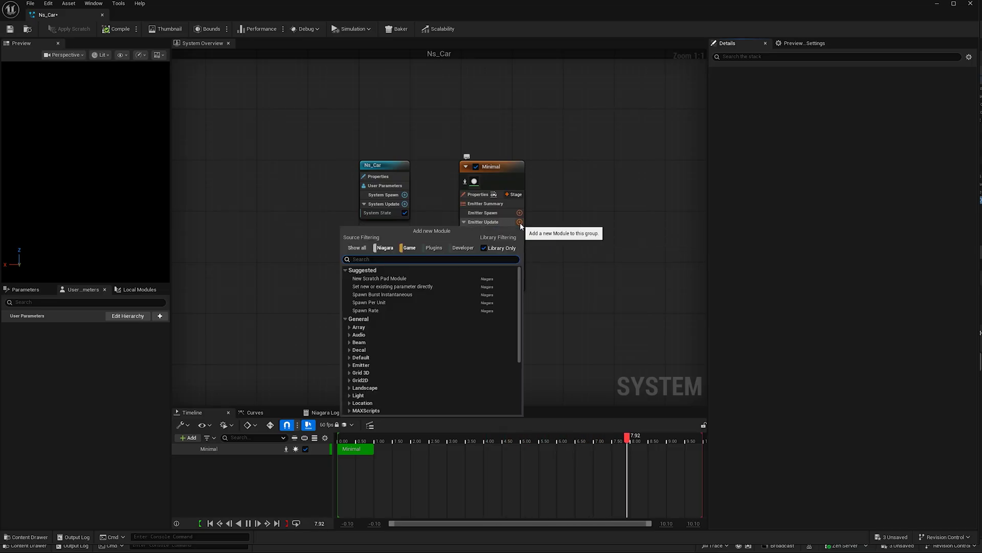
left_click(371, 311)
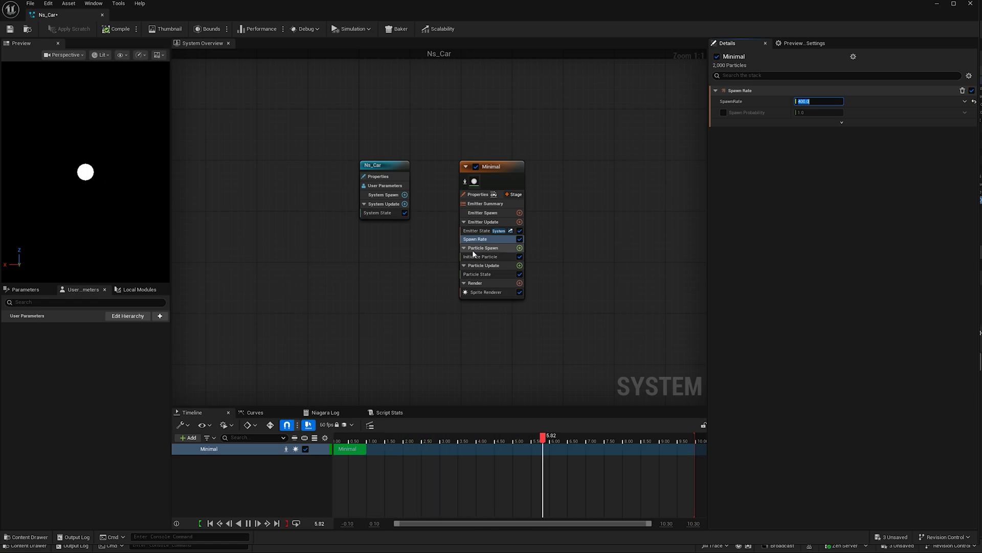
left_click(520, 248)
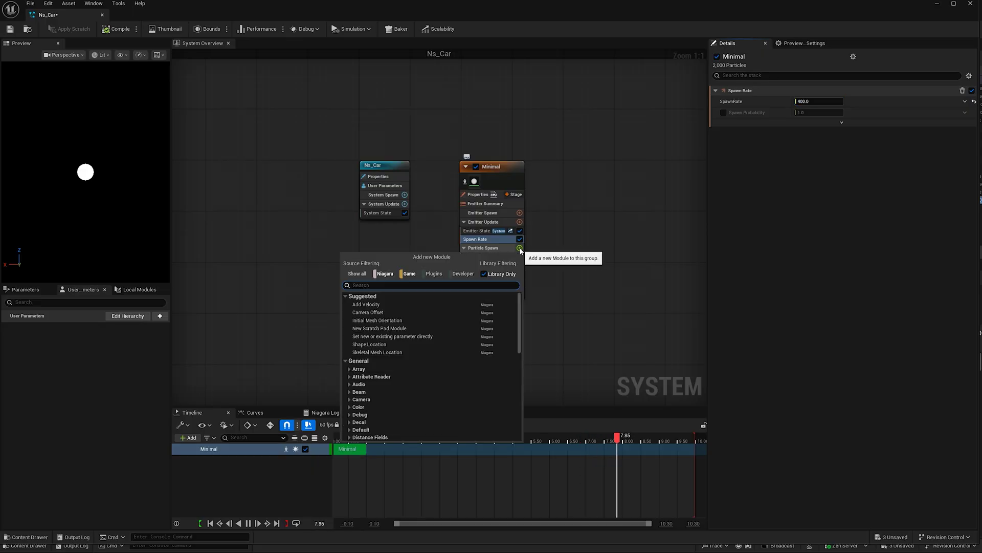
type("stat")
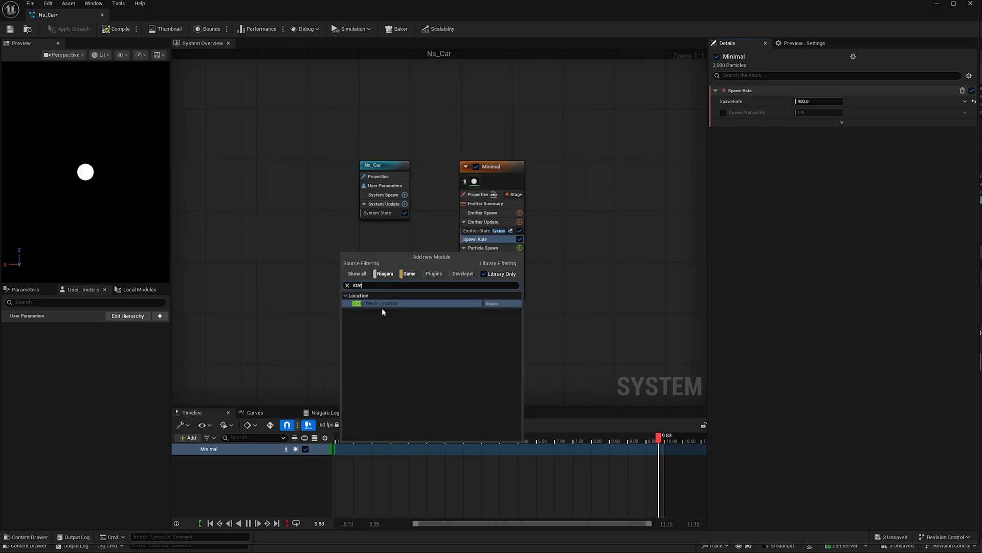
left_click(384, 303)
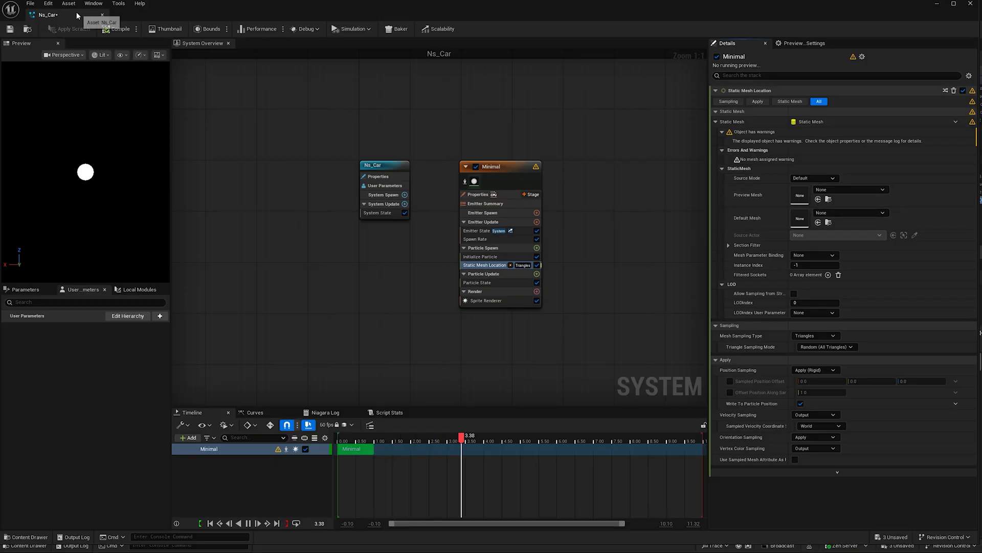
left_click_drag(77, 16, 133, 78)
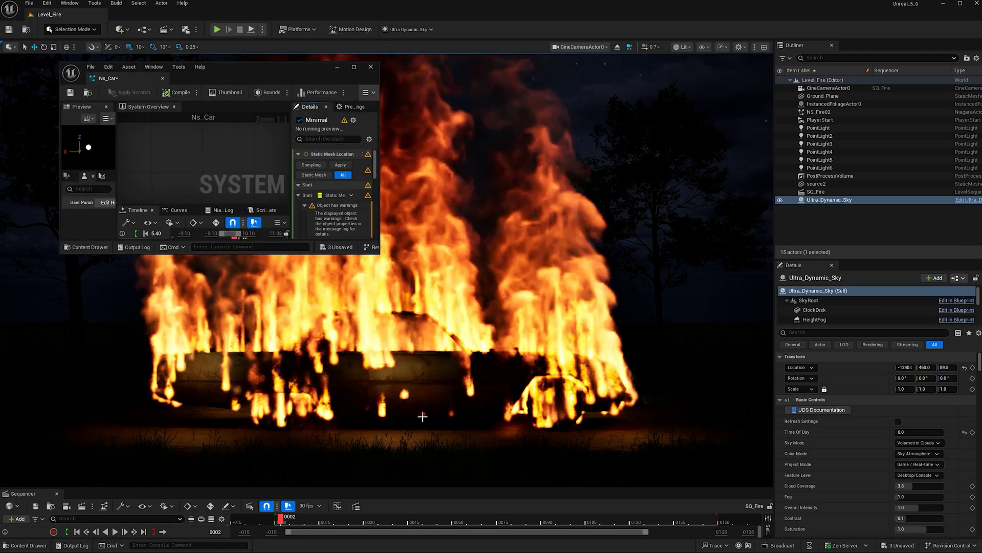
- Set Static Mesh Location's Preview Mesh and Default Mesh to the car's 'source' mesh
left_click(422, 417)
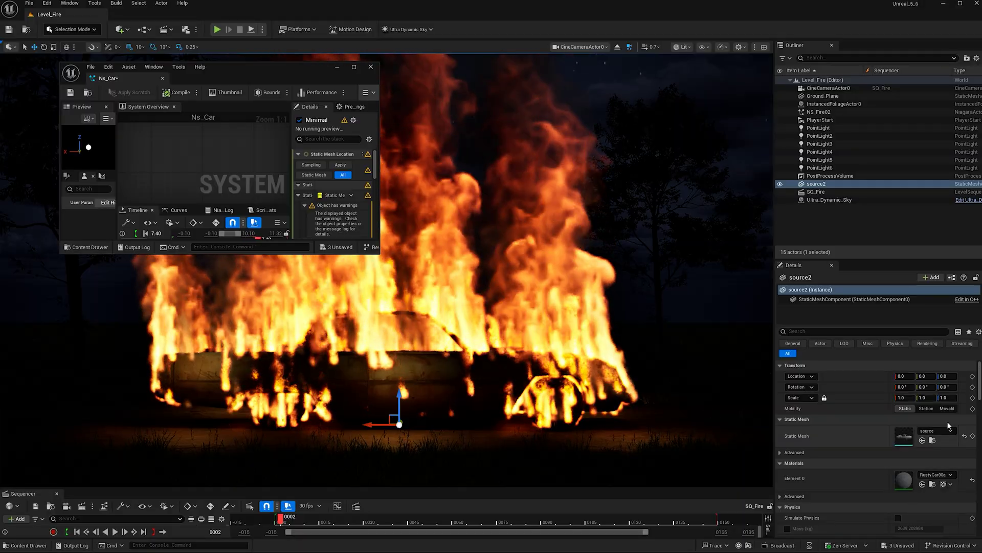
left_click(933, 440)
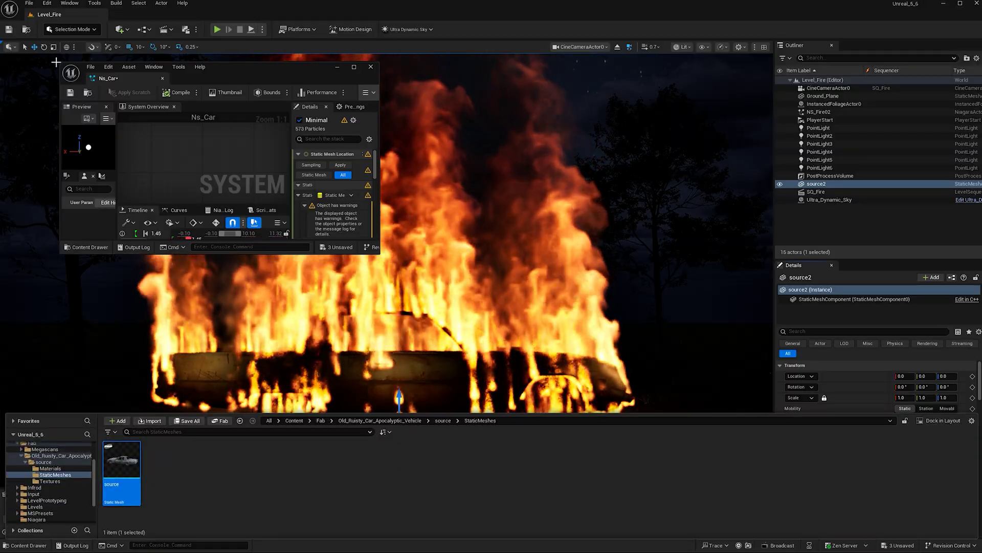
left_click_drag(56, 62, 1, 0)
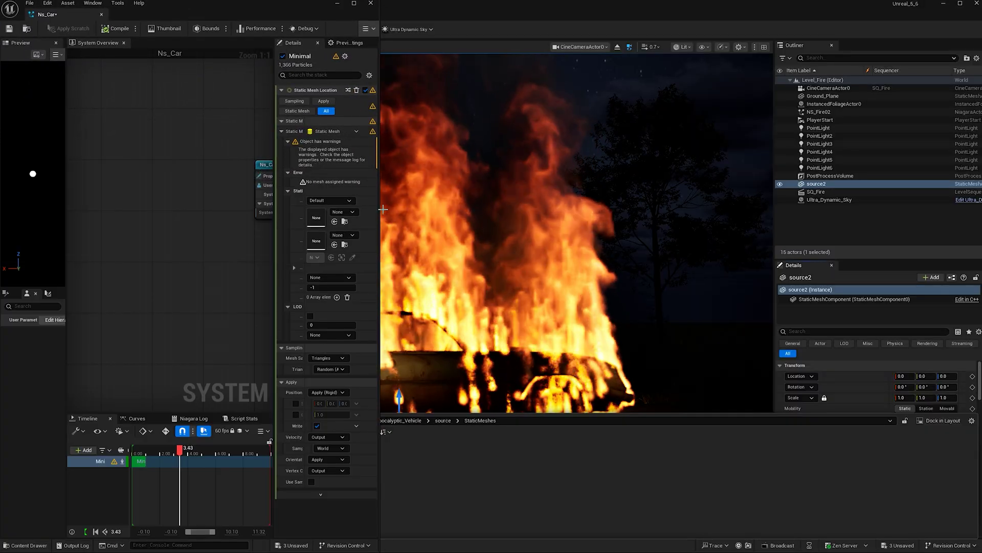
left_click_drag(384, 209, 981, 220)
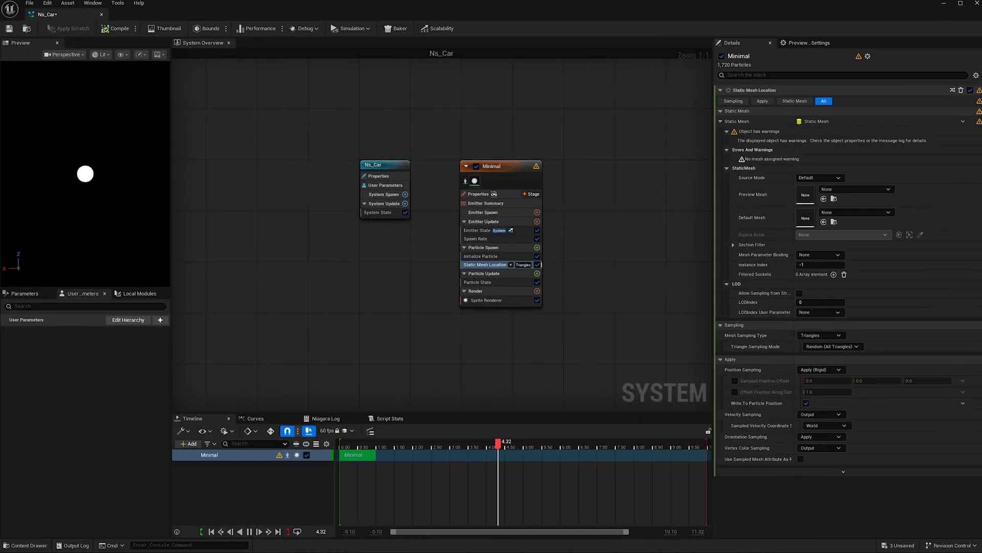
left_click(824, 199)
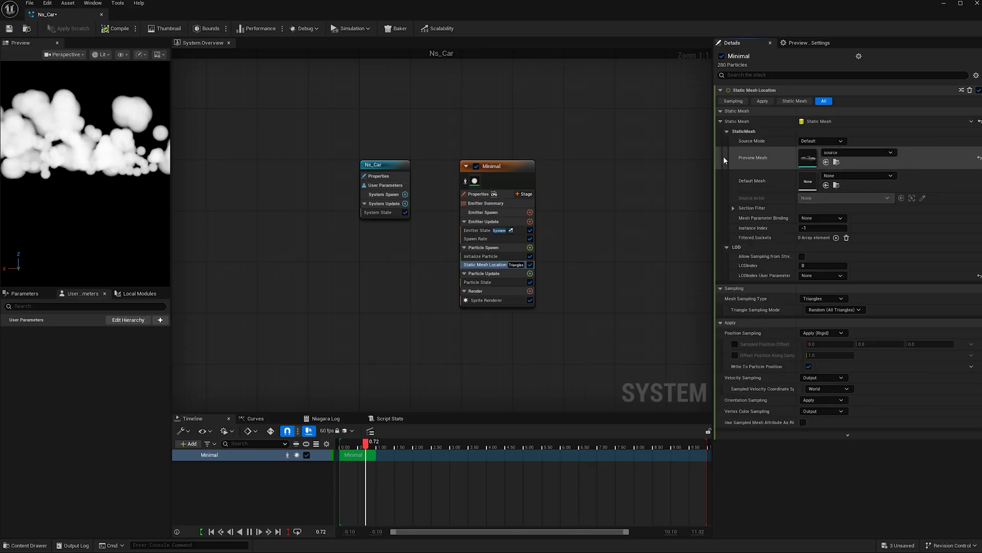
left_click(826, 185)
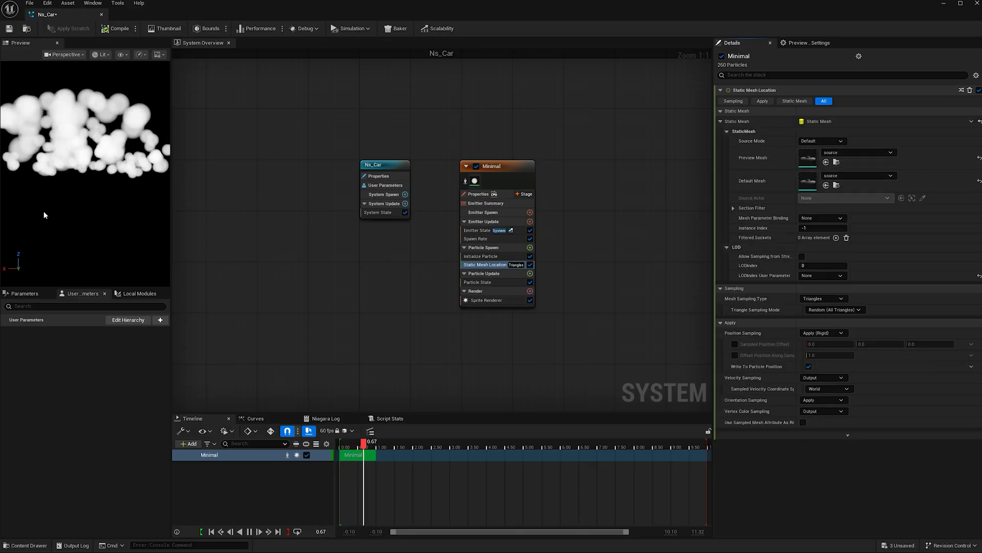
scroll(96, 205, "down", 5)
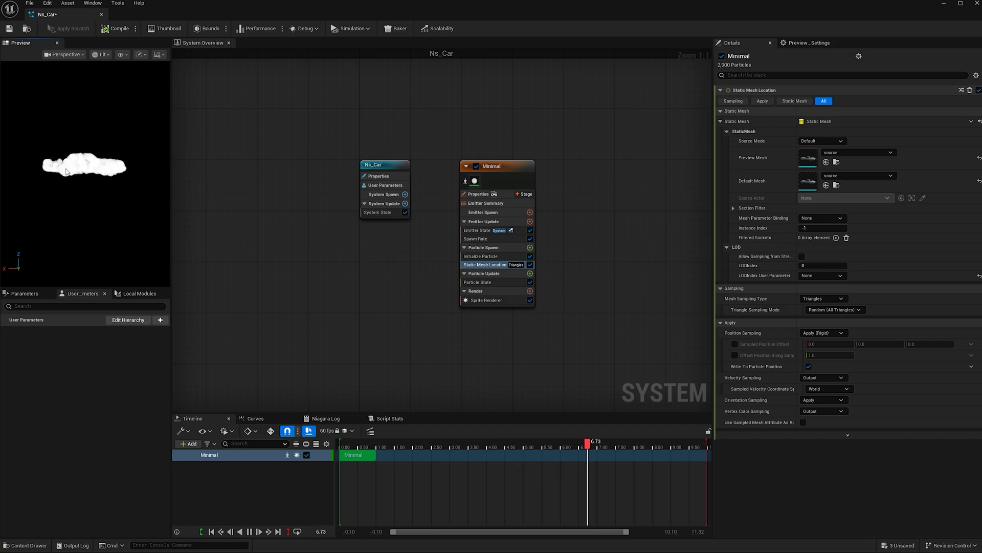
- Turn off Orbit Mode in the preview viewport's Perspective camera options
left_click(82, 55)
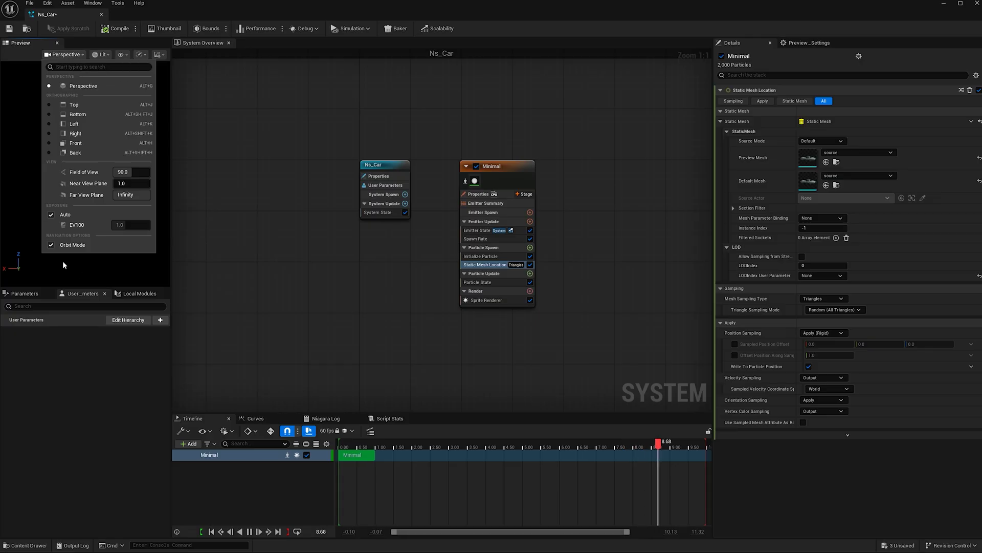
left_click(51, 245)
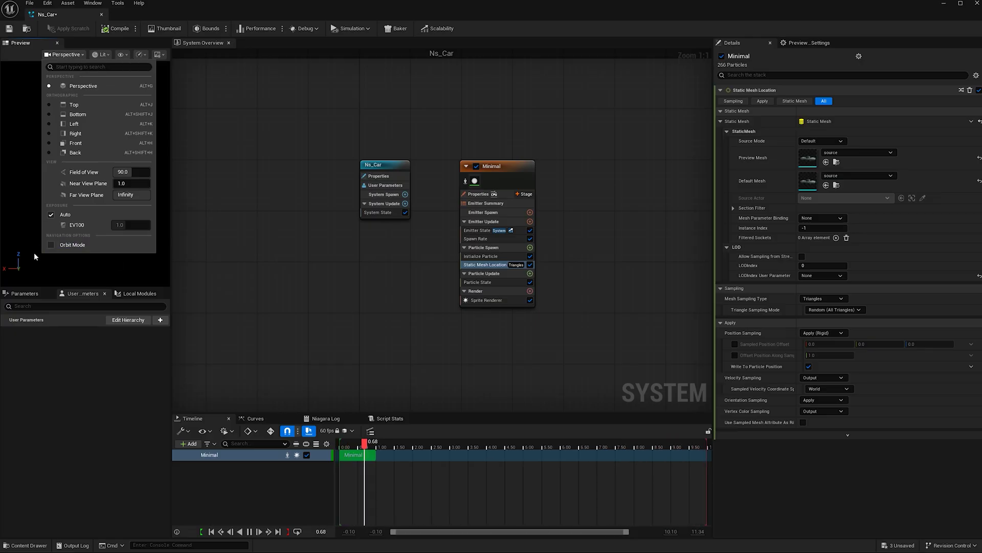
left_click(34, 256)
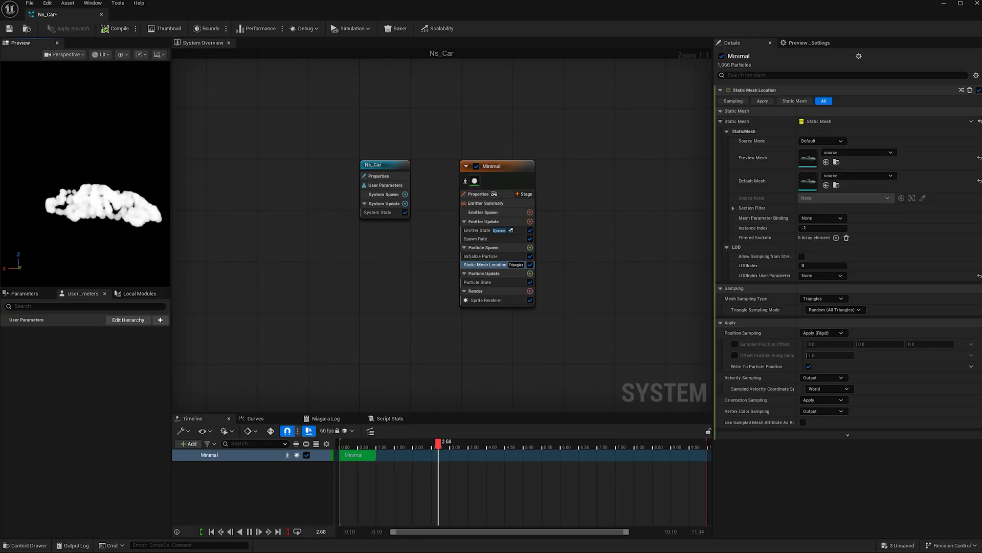
scroll(92, 204, "up", 2)
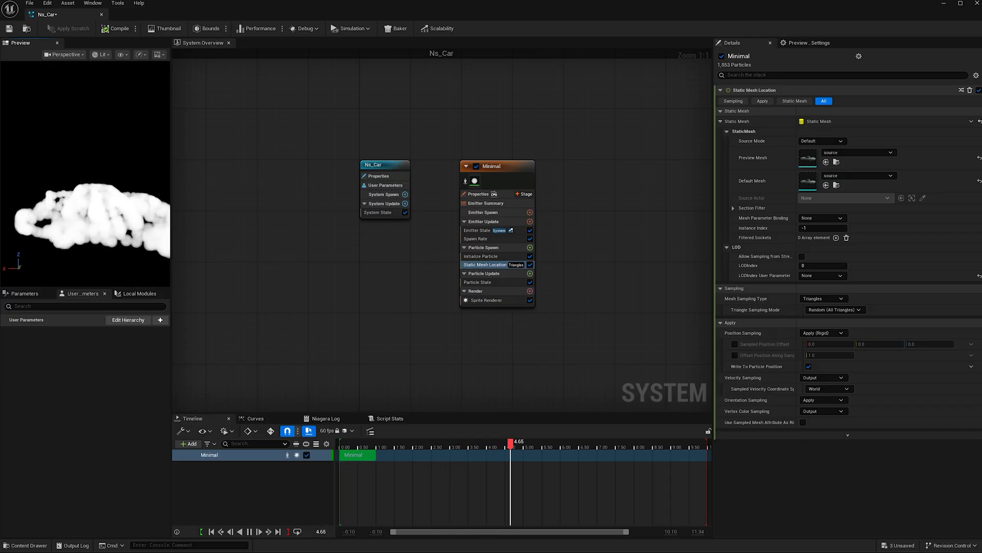
scroll(96, 179, "down", 3)
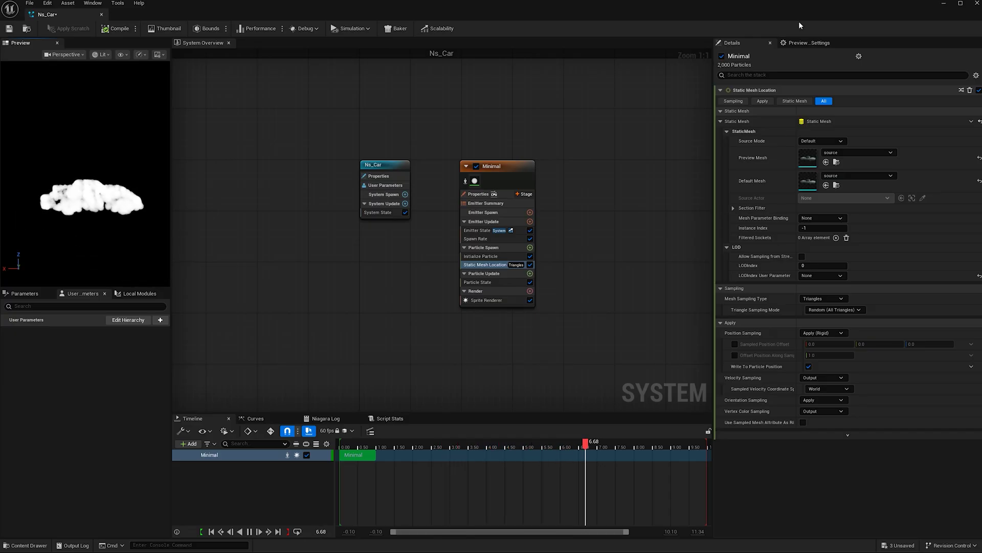
- Review the Preview Settings environment options, leaving panorama off and the background colour unchanged
left_click(809, 43)
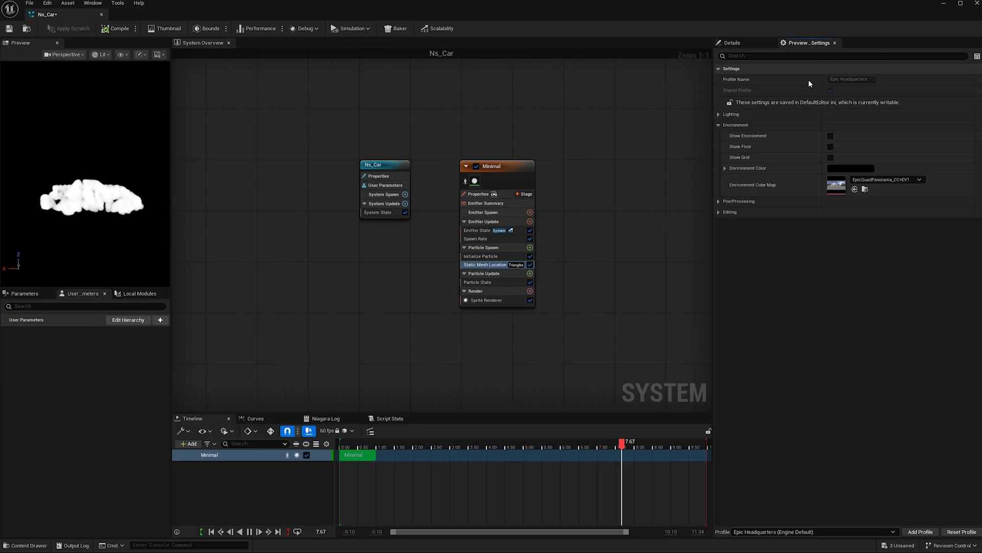
left_click(830, 136)
left_click(830, 136)
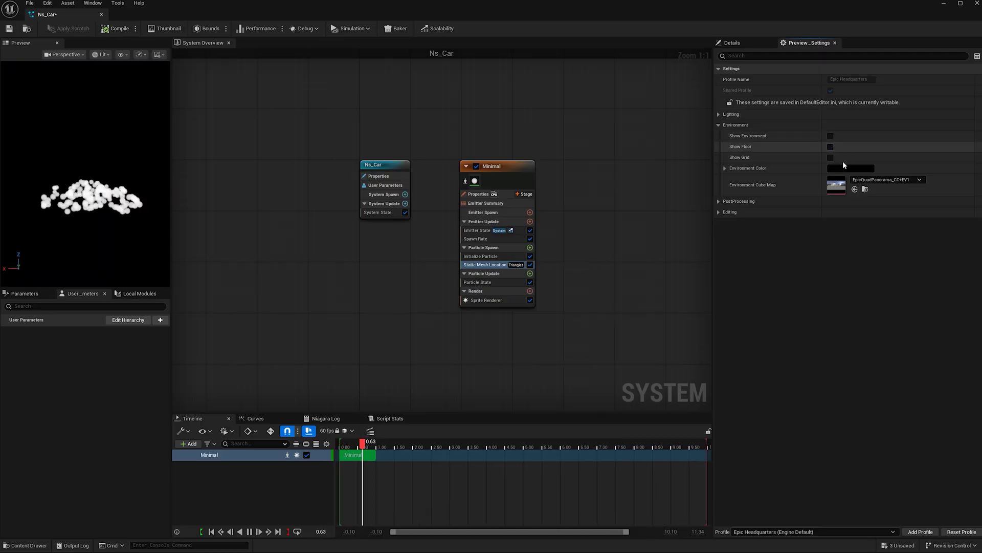
left_click(849, 169)
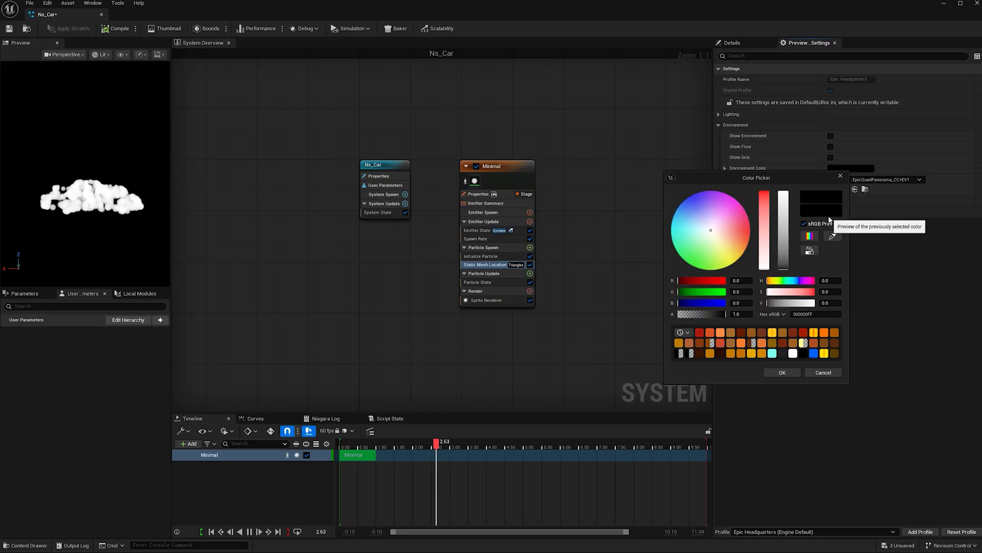
left_click(823, 372)
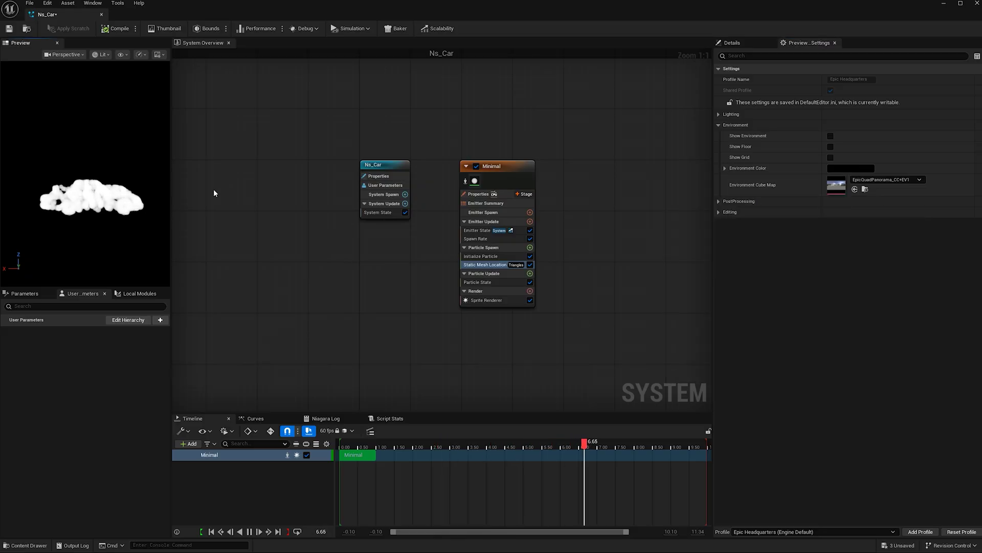
right_click_drag(439, 253, 343, 272)
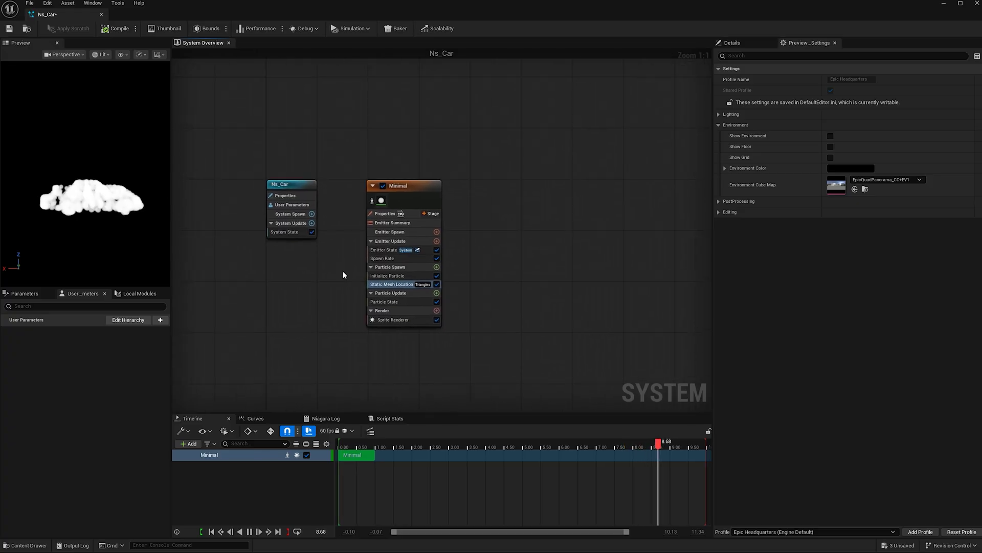
- In Initialize Particle, set Sprite Size Mode to Uniform with a random size from 5 to 10
left_click(393, 277)
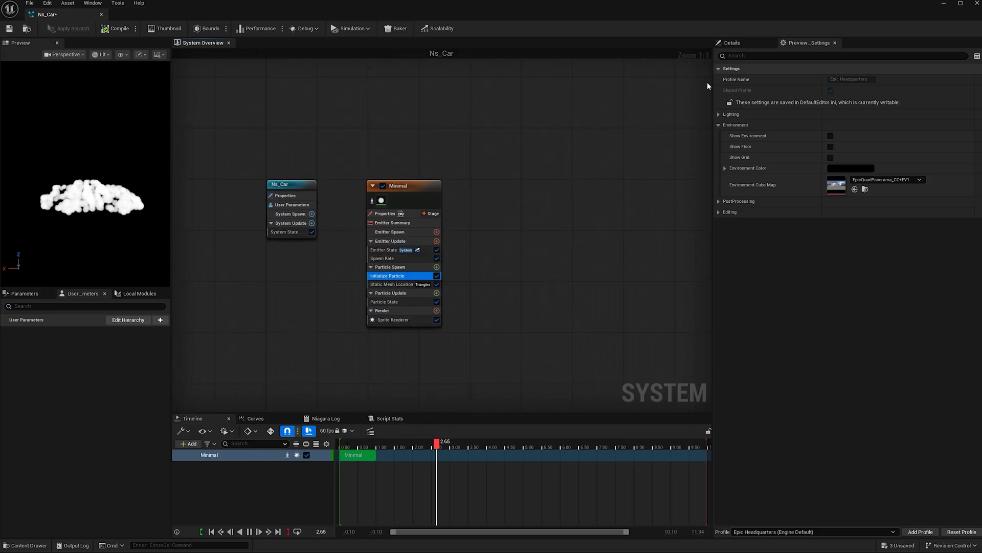
left_click(739, 43)
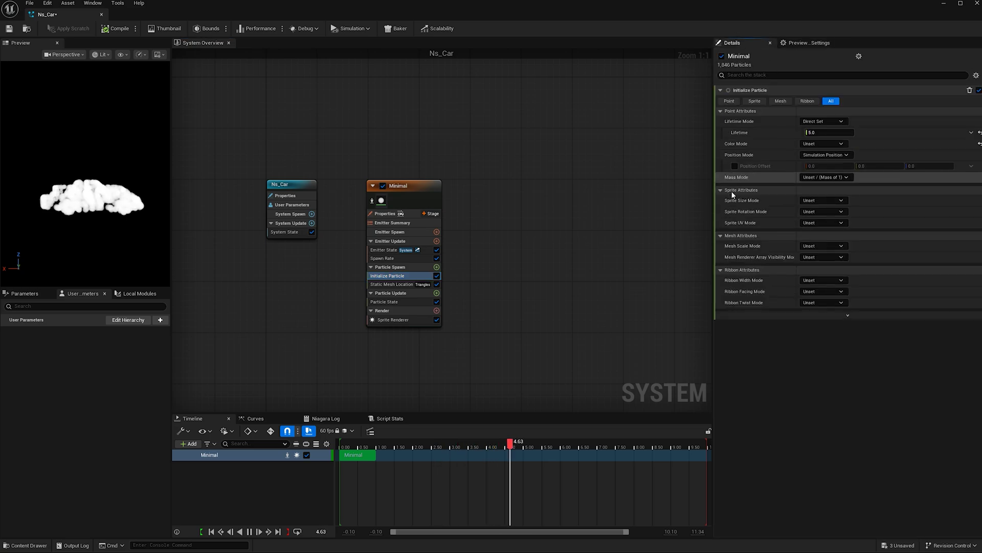
left_click(818, 201)
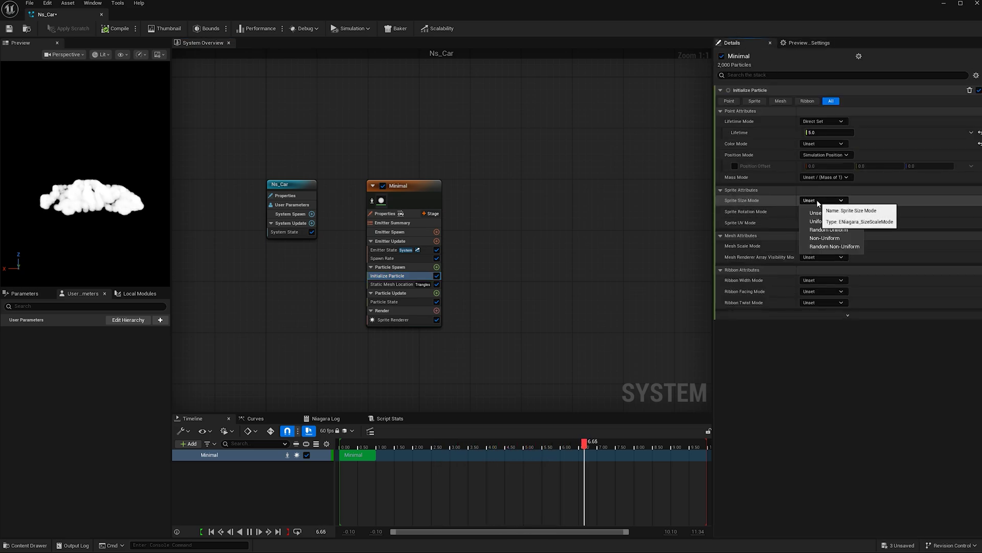
left_click(821, 221)
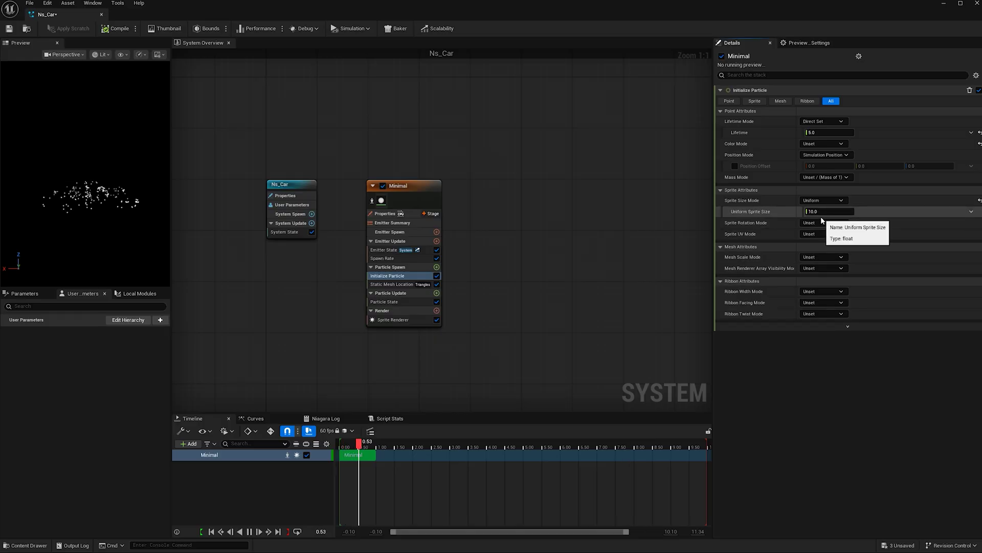
left_click(971, 213)
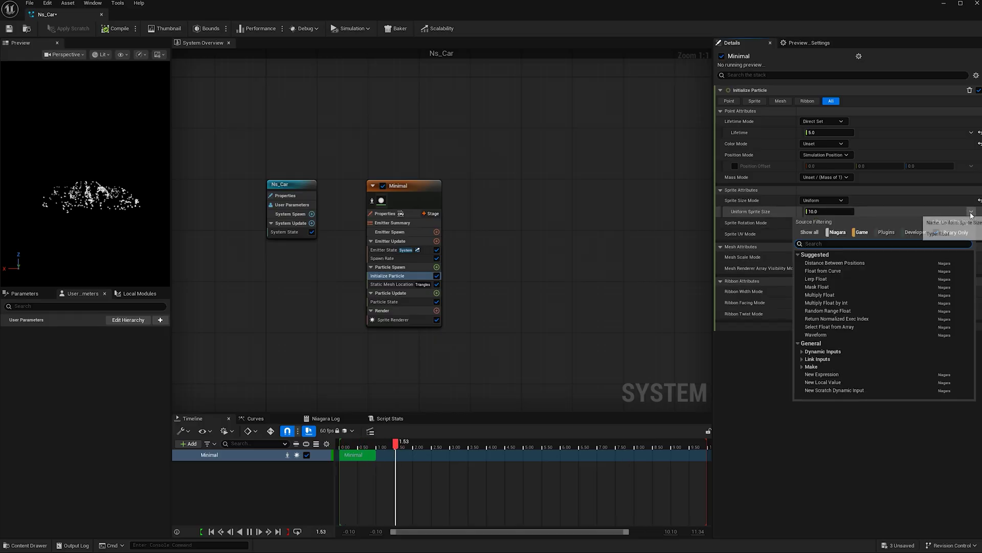
left_click(826, 310)
left_click(820, 223)
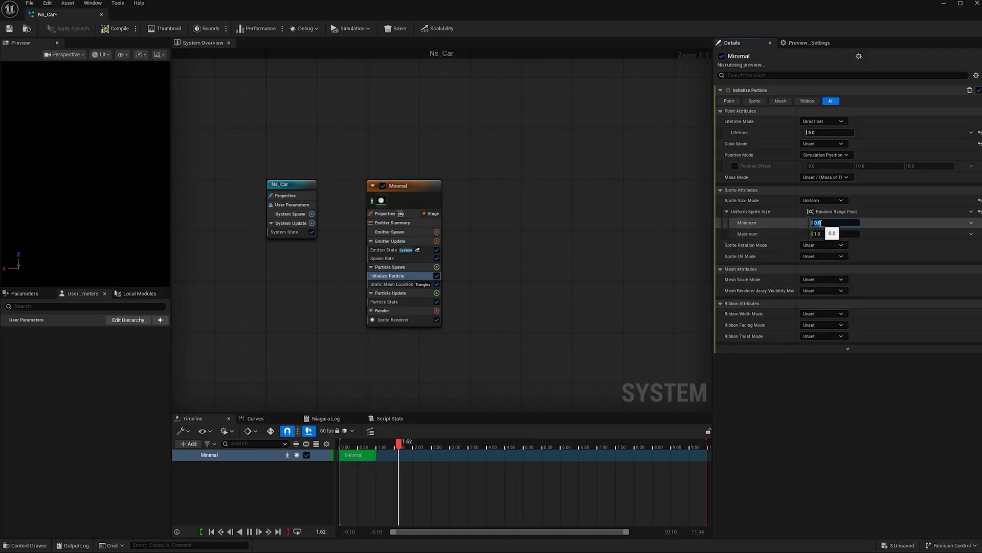
type("5")
key("Return")
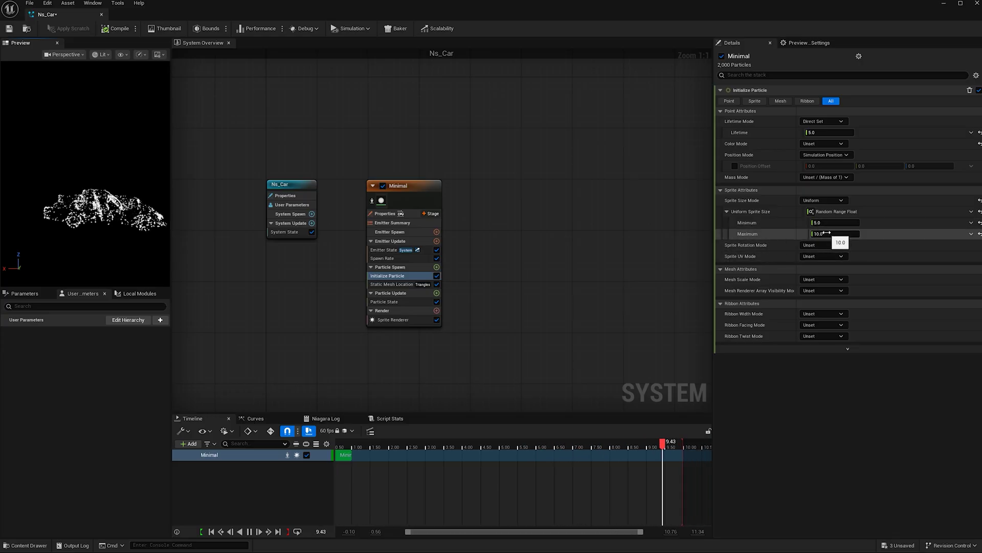
- Make particle Lifetime a Random Range Float from 2.5 to 6
left_click(972, 133)
type("ran")
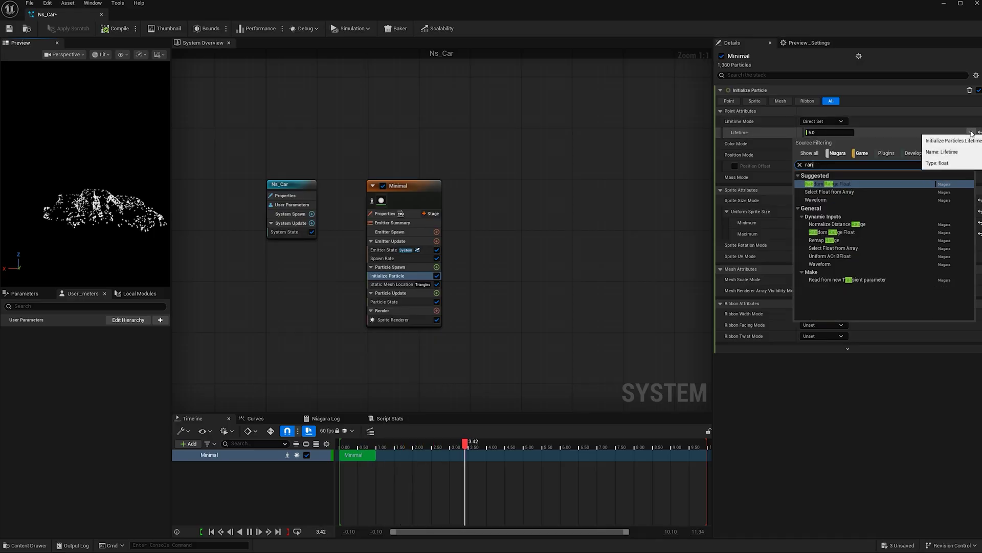
left_click(853, 186)
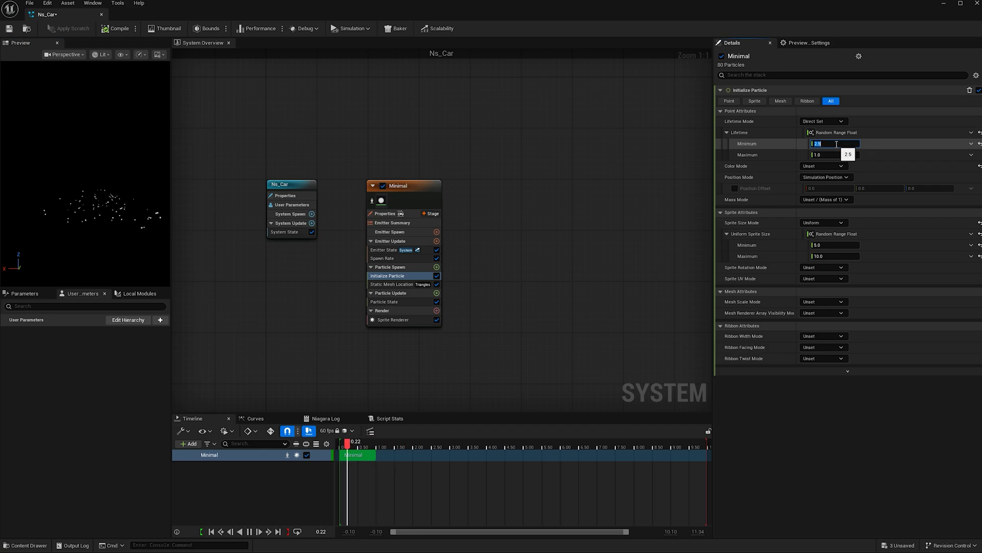
key("Return")
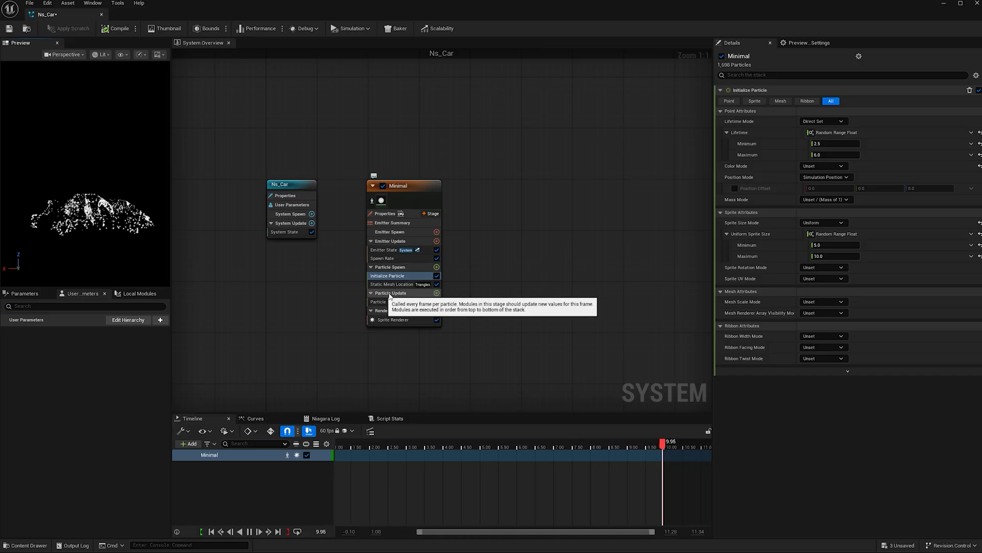
- Add a Set Fluid Source Attributes module to Minimal's Particle Update
left_click(437, 293)
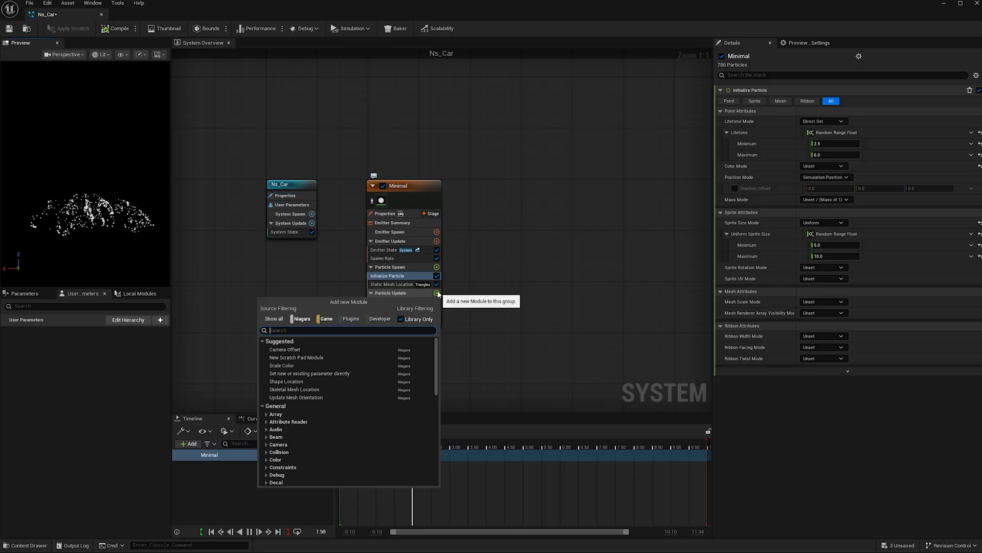
type("set")
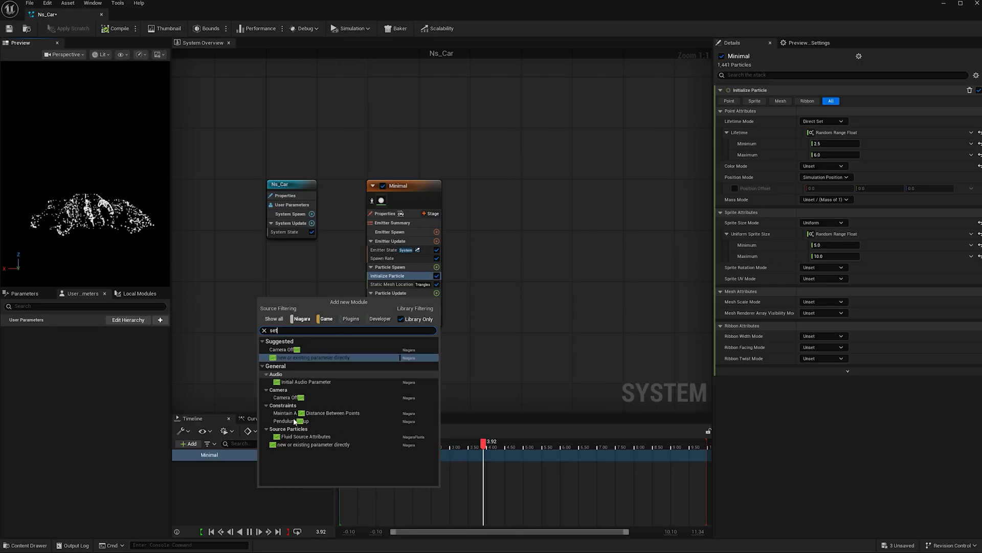
left_click(297, 437)
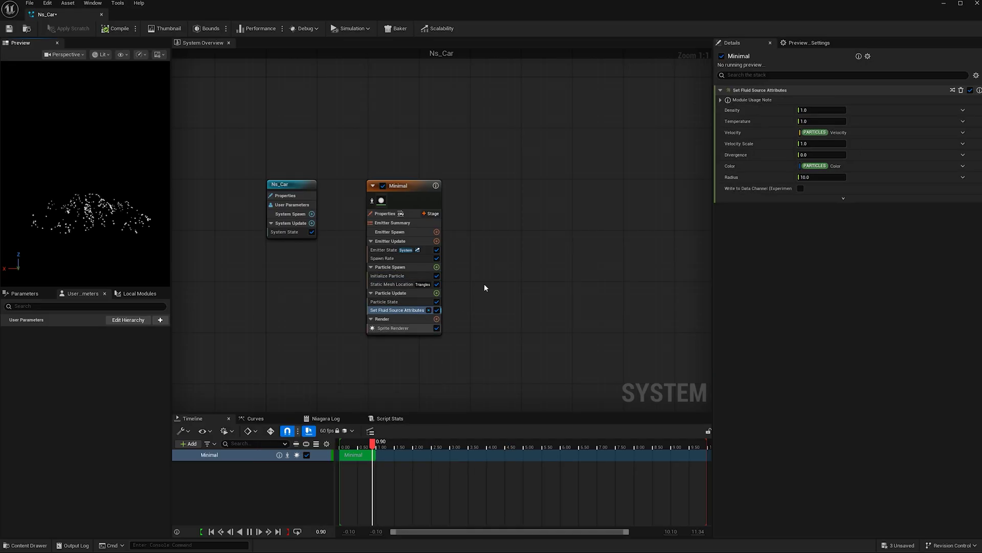
- Add a Grid3D_Gas_Master_Emitter to the Ns_Car system
right_click(483, 191)
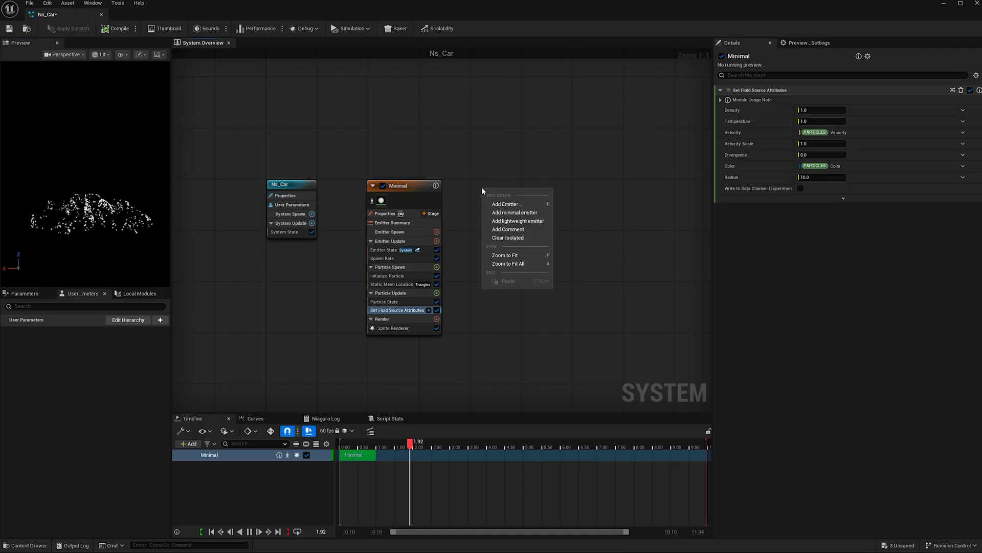
left_click(510, 205)
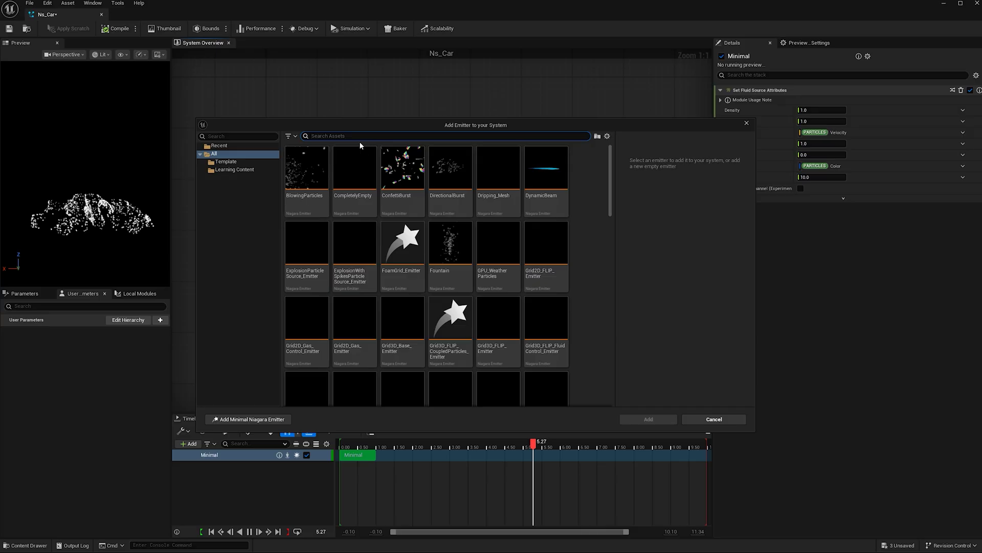
type("master")
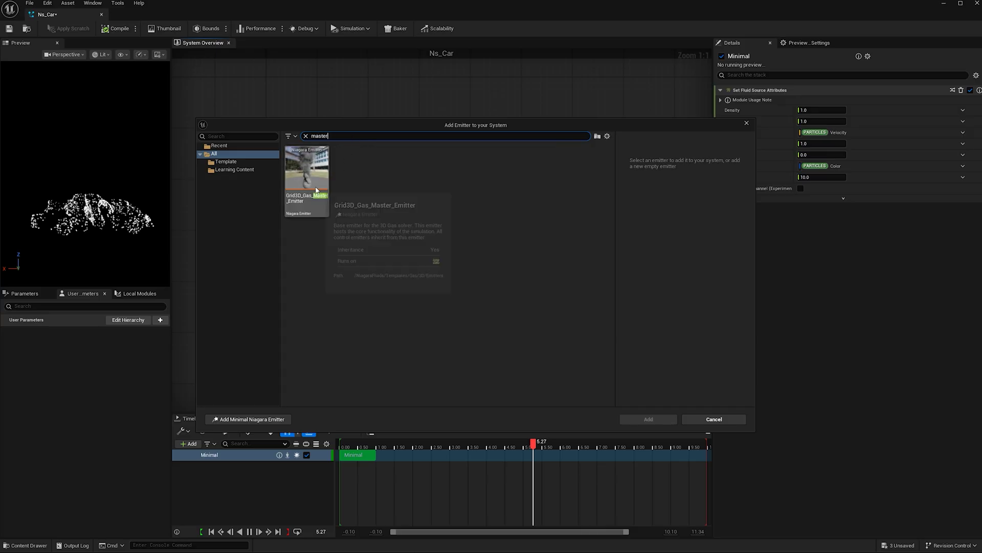
left_click(320, 175)
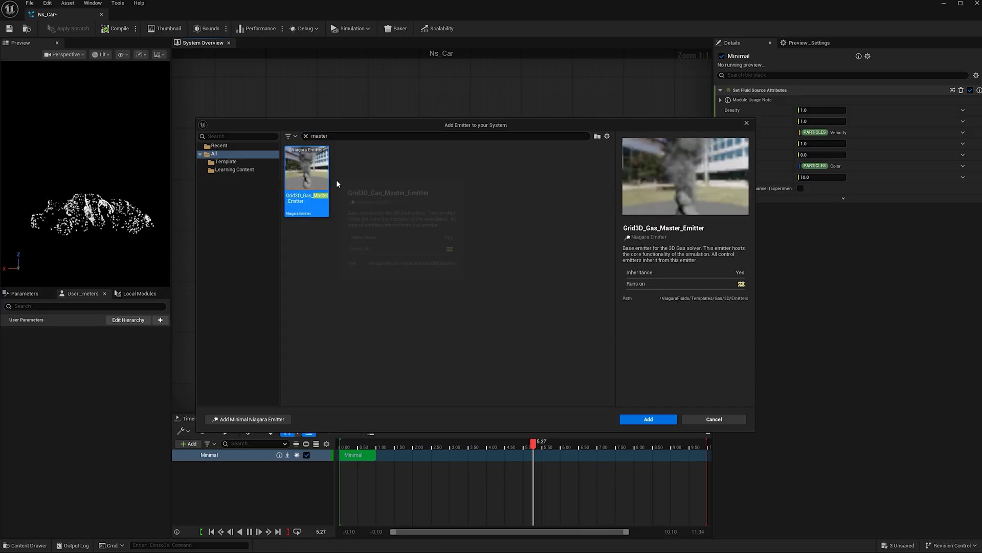
left_click(649, 419)
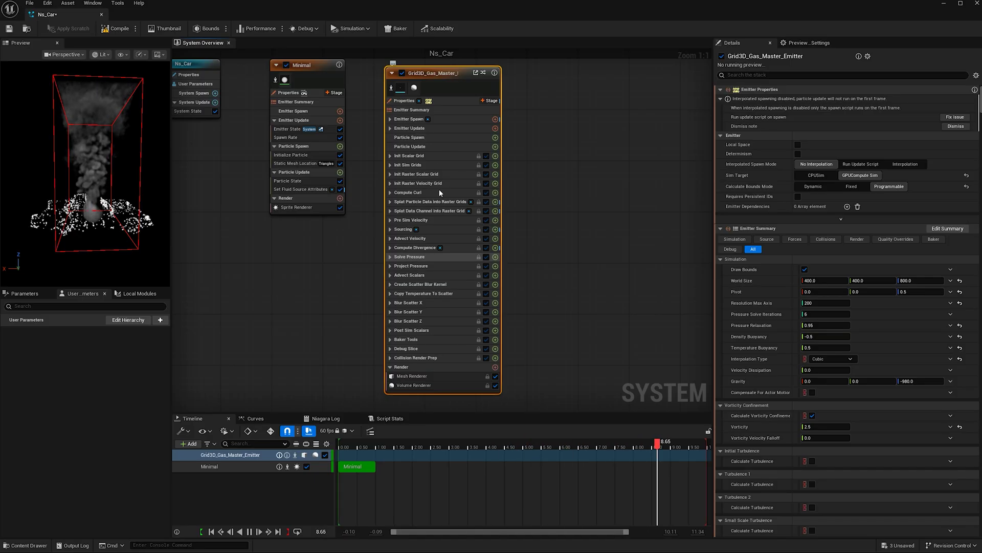
- Disable Sphere Source in the gas emitter's Source settings
left_click(392, 73)
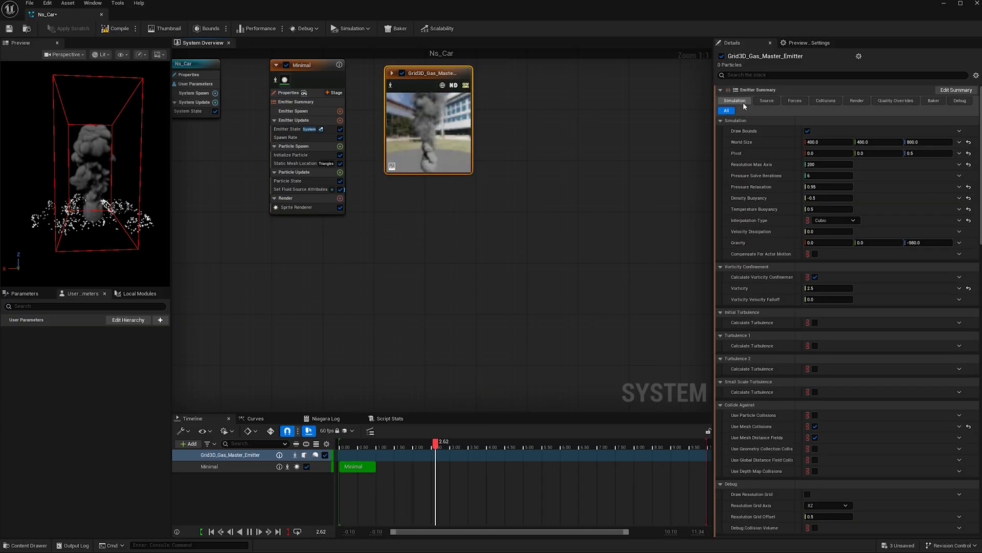
left_click(743, 102)
left_click(767, 101)
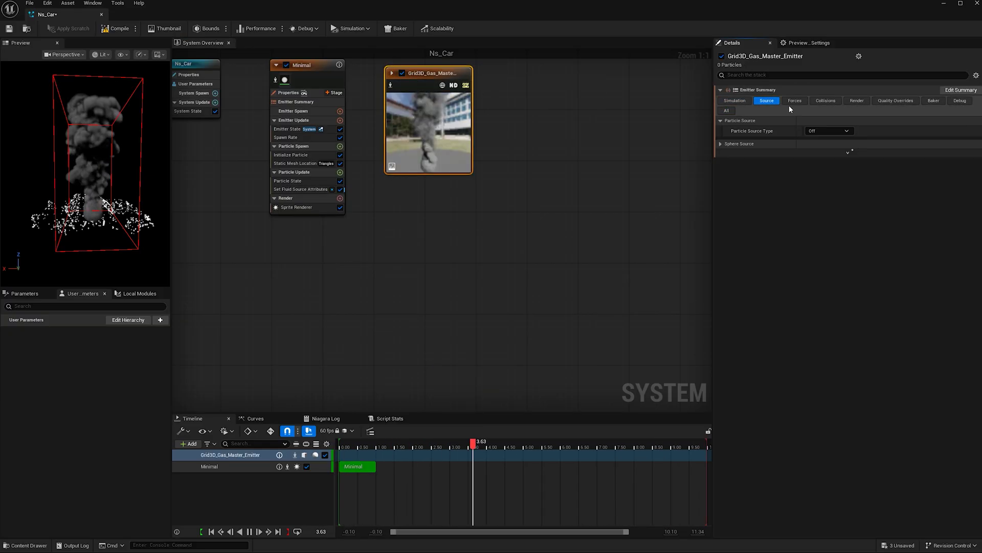
left_click(821, 103)
left_click(757, 100)
left_click(744, 101)
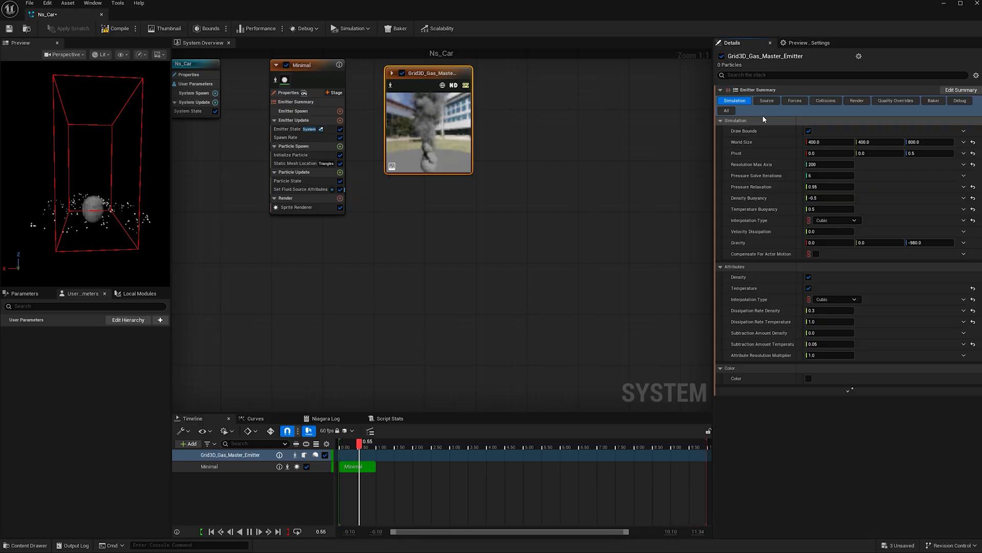
left_click(766, 102)
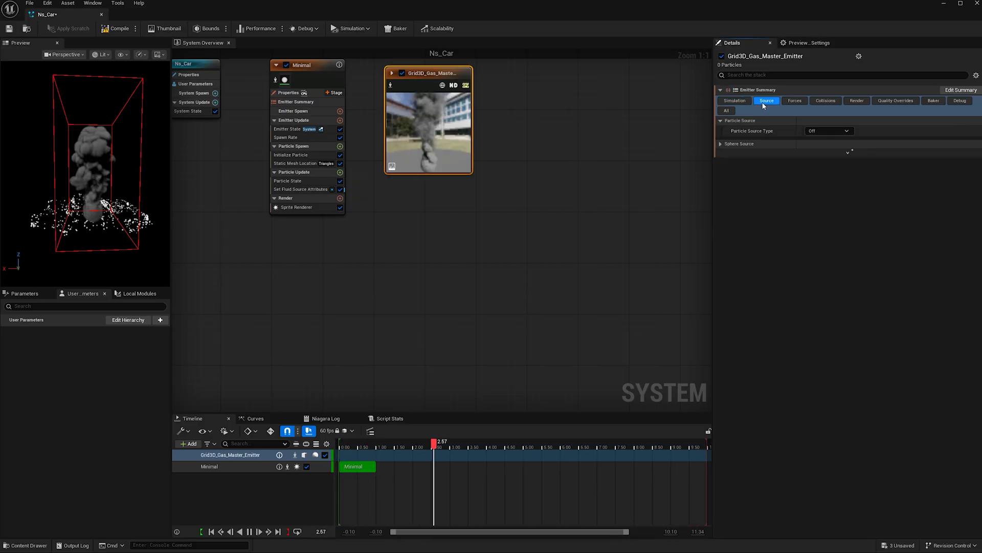
left_click(736, 145)
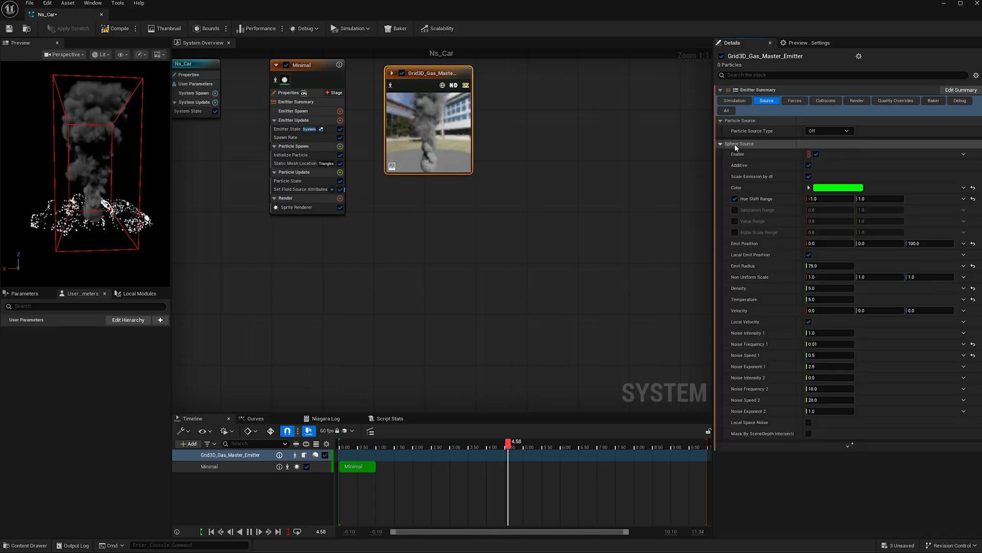
left_click(816, 155)
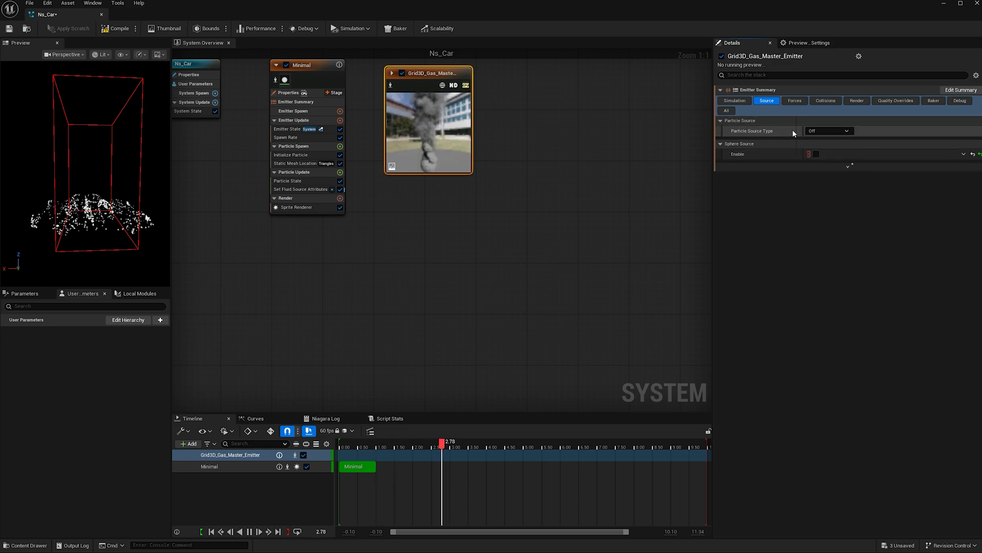
- Set Particle Source Type to Emitter and bind Emitter Binding to Minimal
left_click(815, 132)
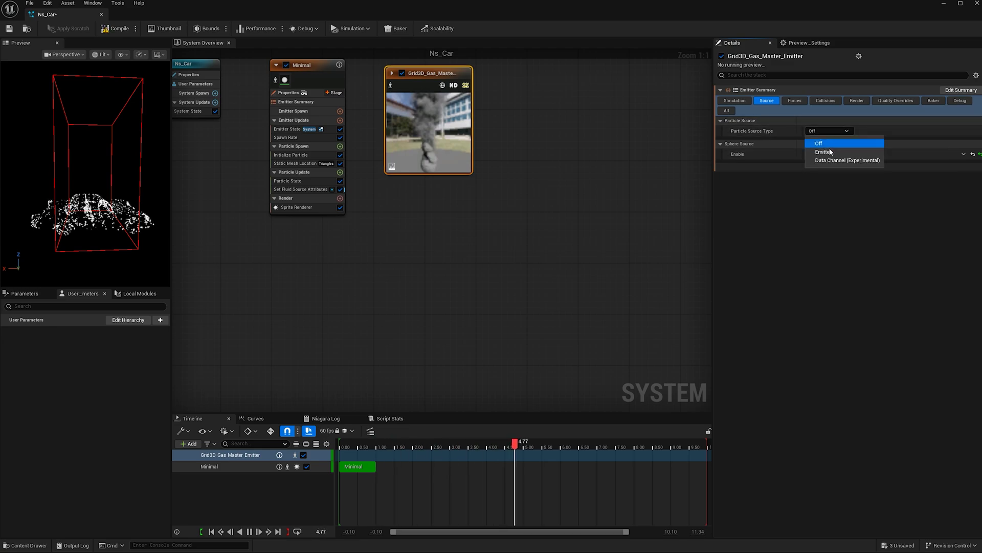
left_click(830, 151)
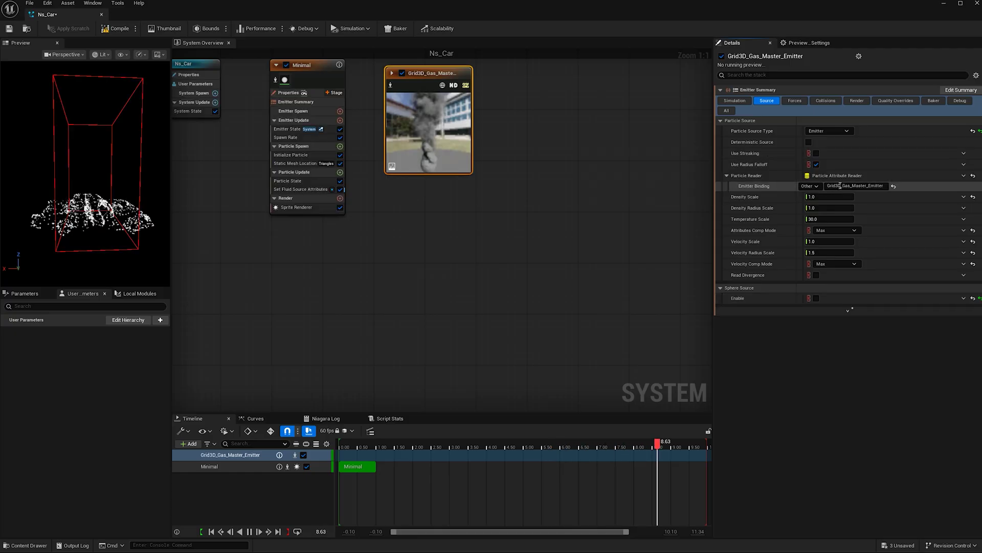
right_click_drag(411, 161, 414, 206)
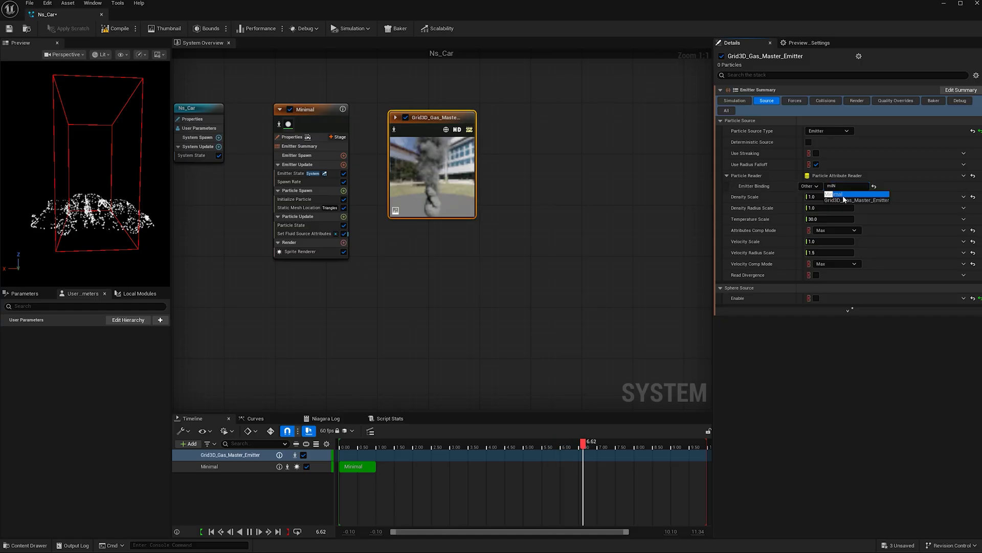
key("Return")
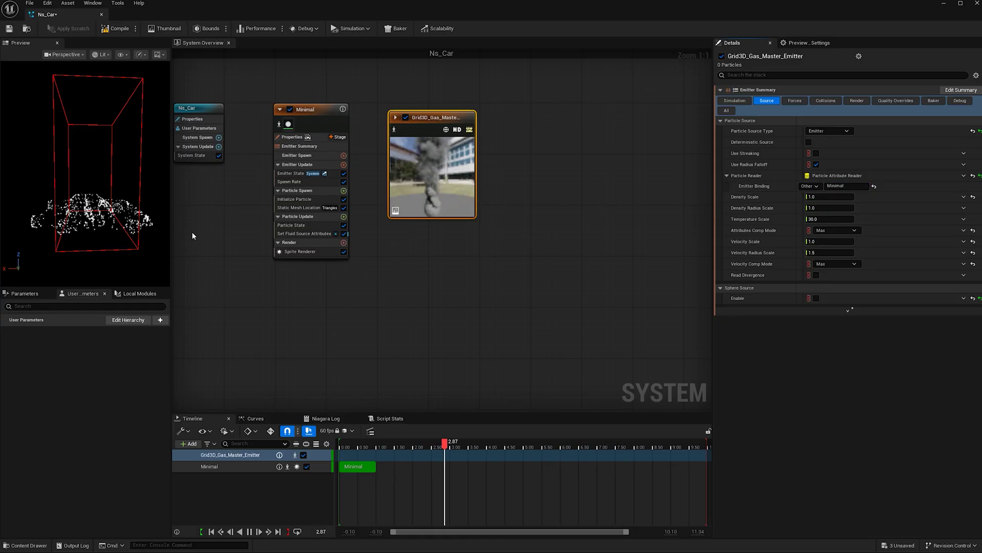
- Set the Minimal emitter's Sim Target to GPUCompute Sim and Calculate Bounds Mode to Fixed
left_click(307, 109)
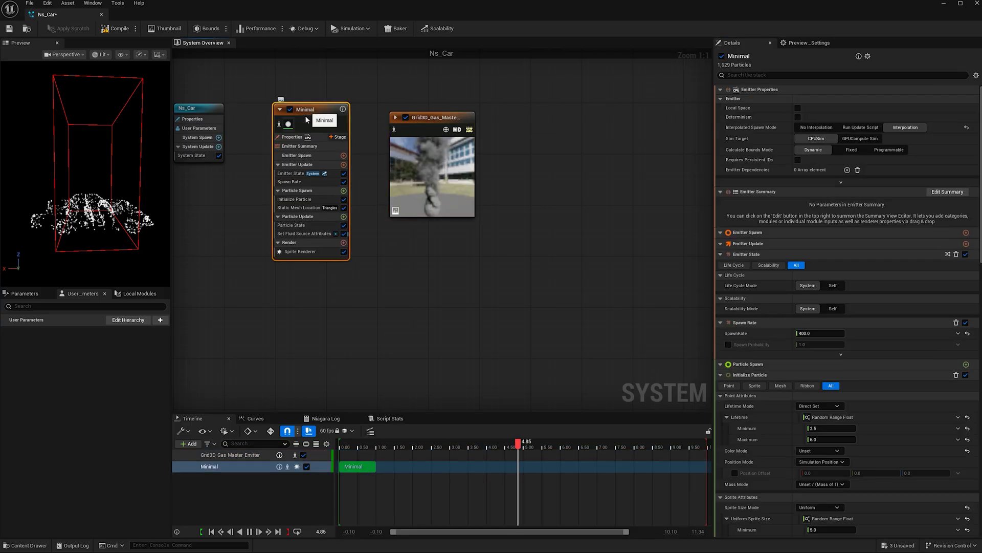
left_click(299, 136)
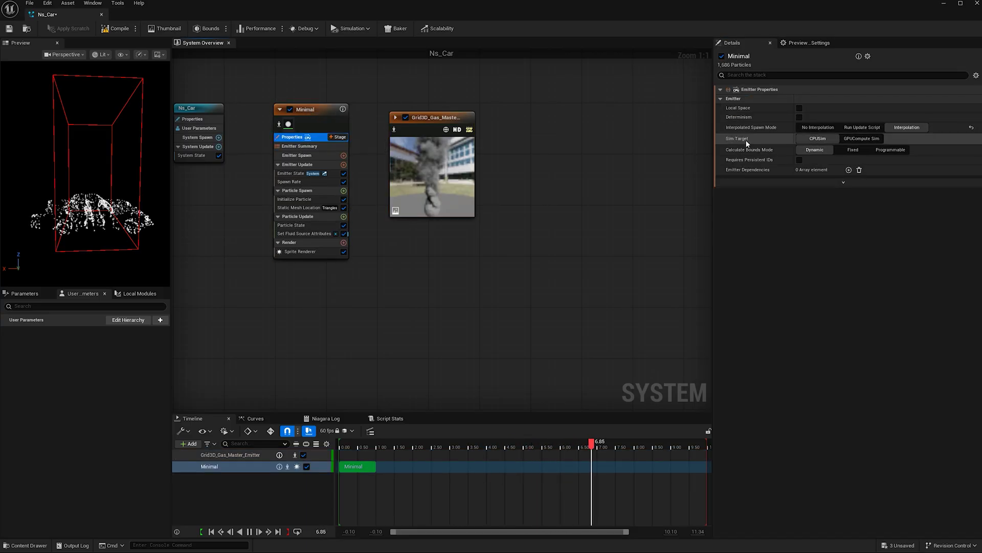
left_click(859, 139)
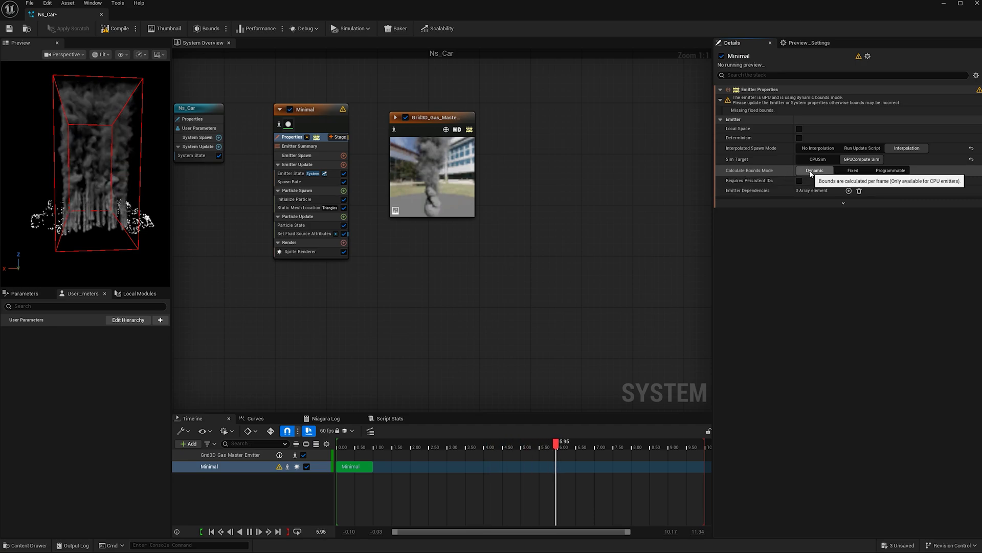
left_click(851, 172)
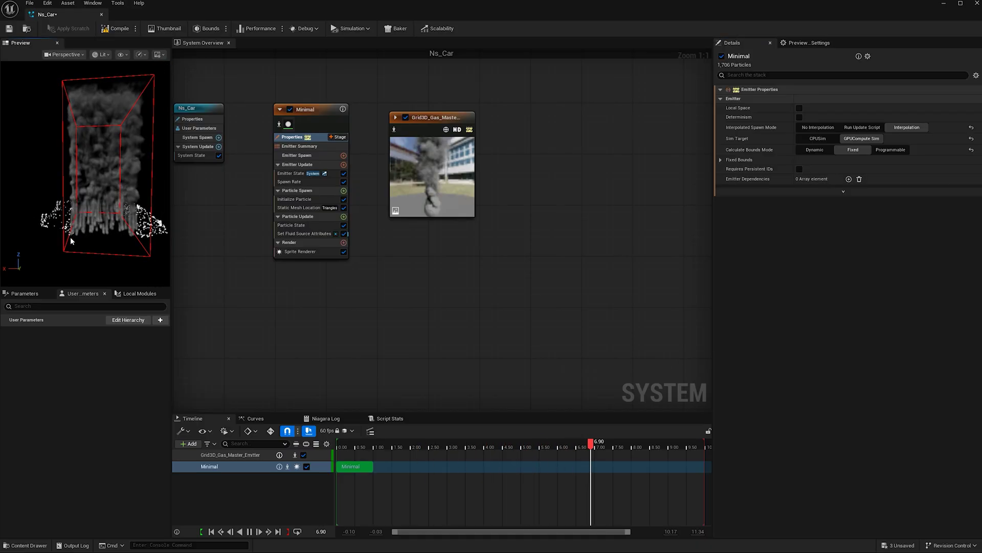
- Set the gas emitter's simulation World Size to 1000 × 500 × 1200
left_click(428, 120)
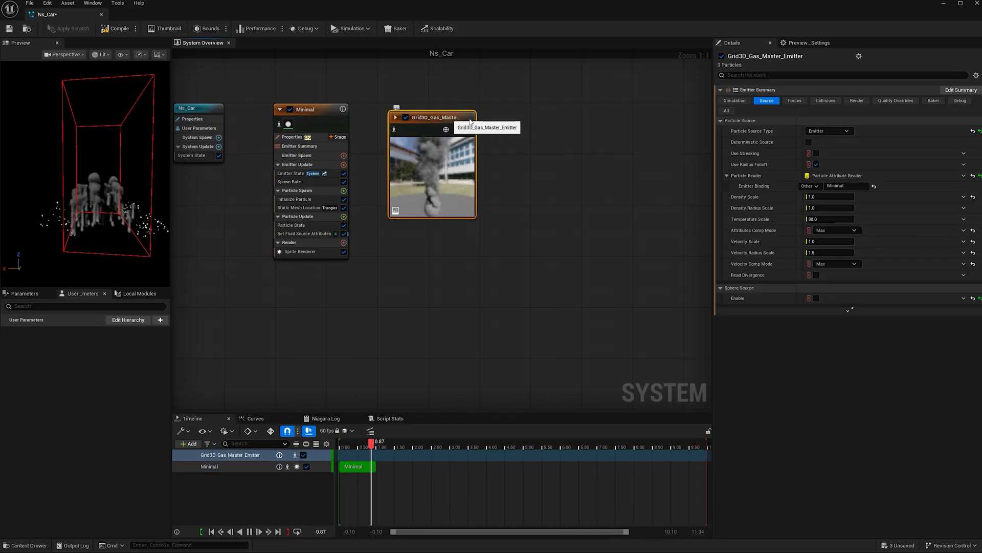
left_click(735, 101)
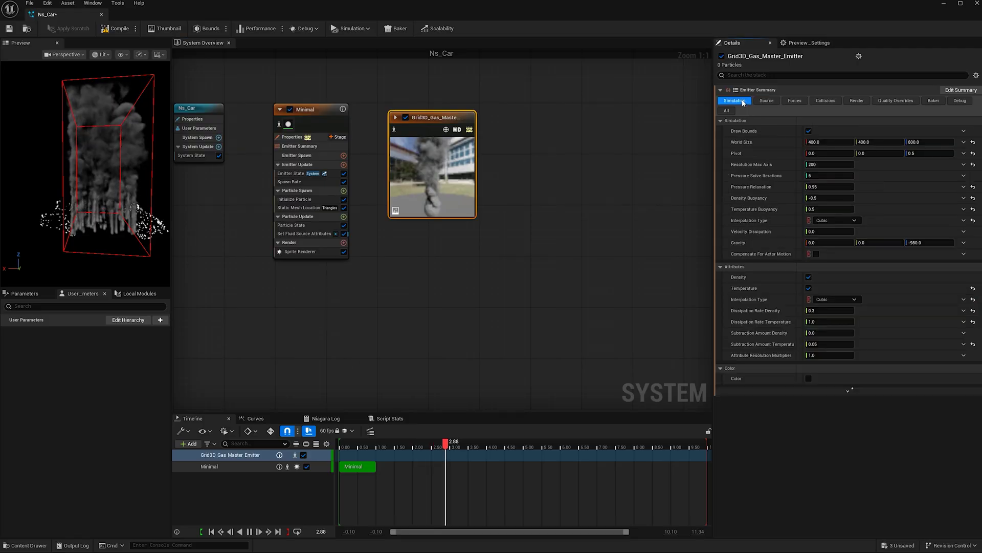
left_click(808, 142)
type("100")
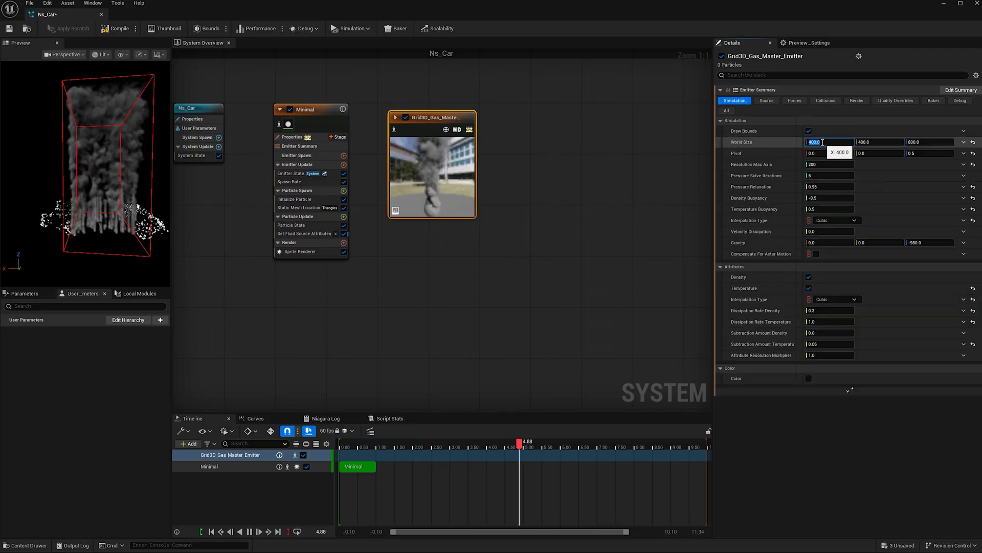
type("0")
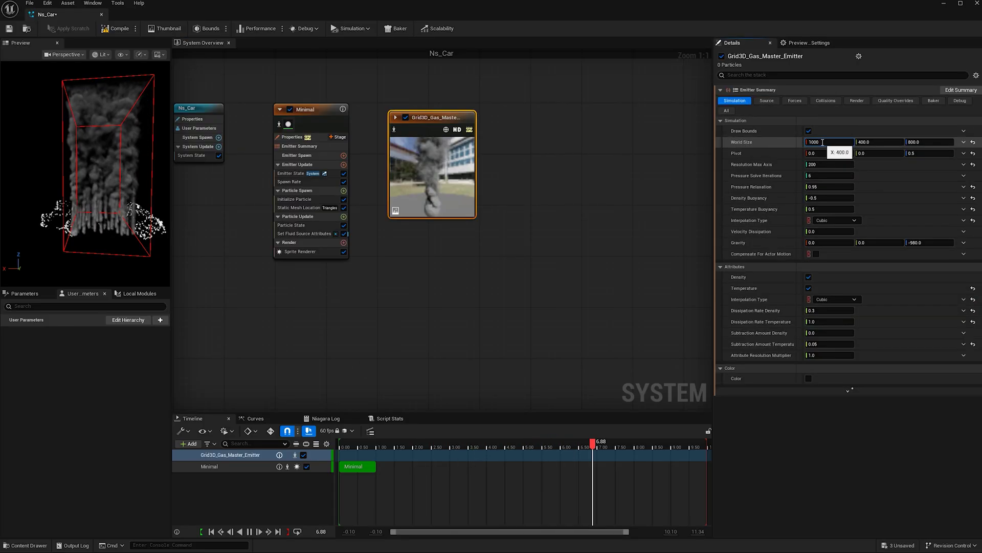
key("Return")
left_click(862, 142)
type("500")
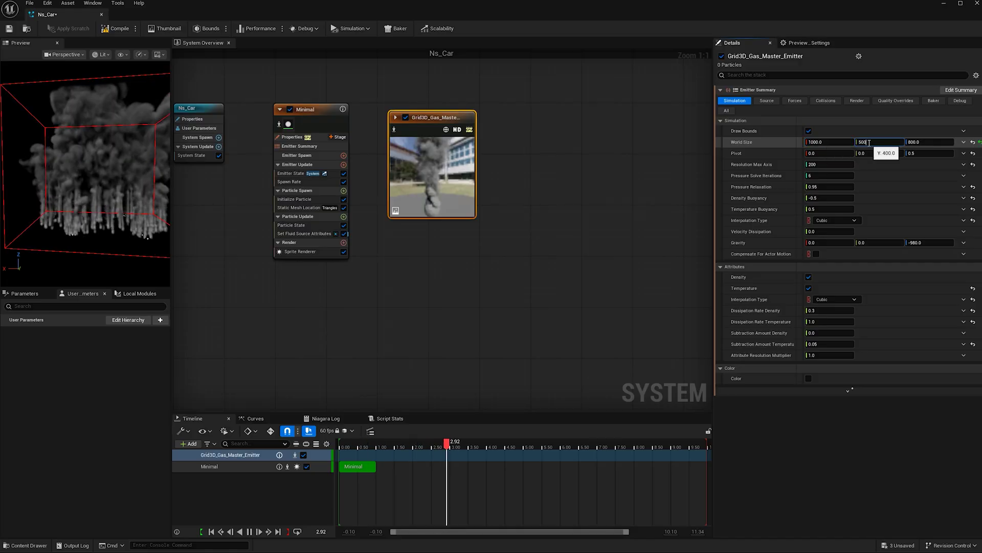
key("Return")
left_click(934, 141)
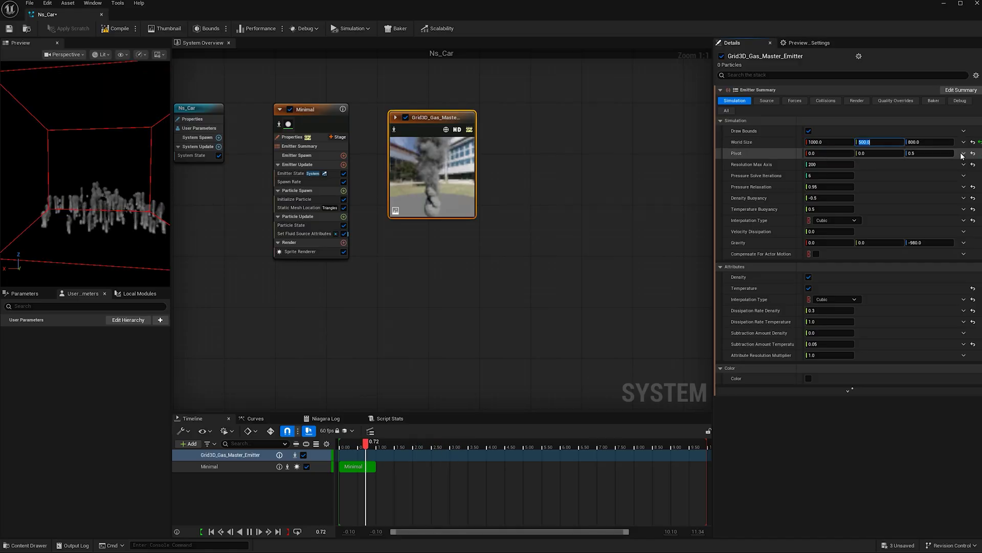
type("1200")
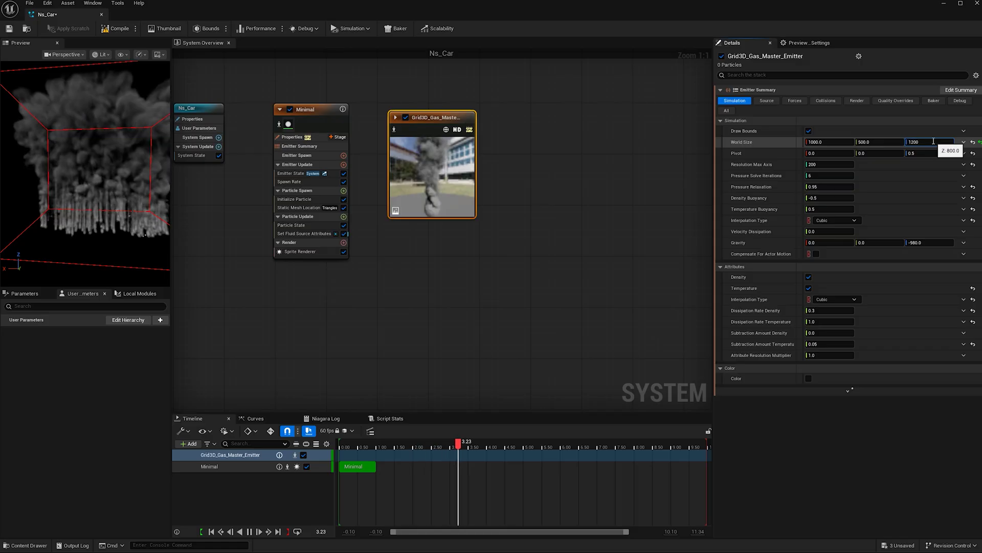
key("Return")
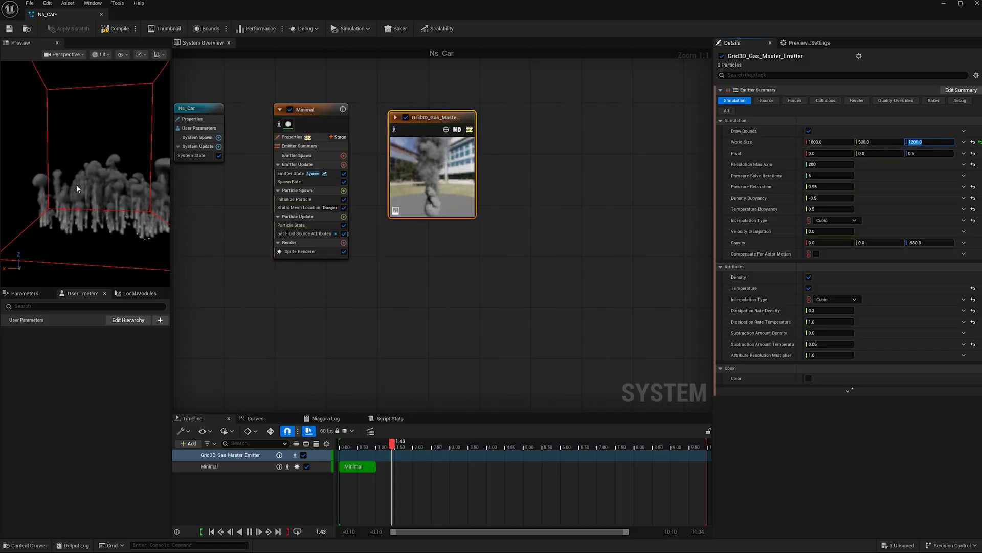
left_click_drag(76, 185, 76, 185)
left_click_drag(120, 155, 119, 153)
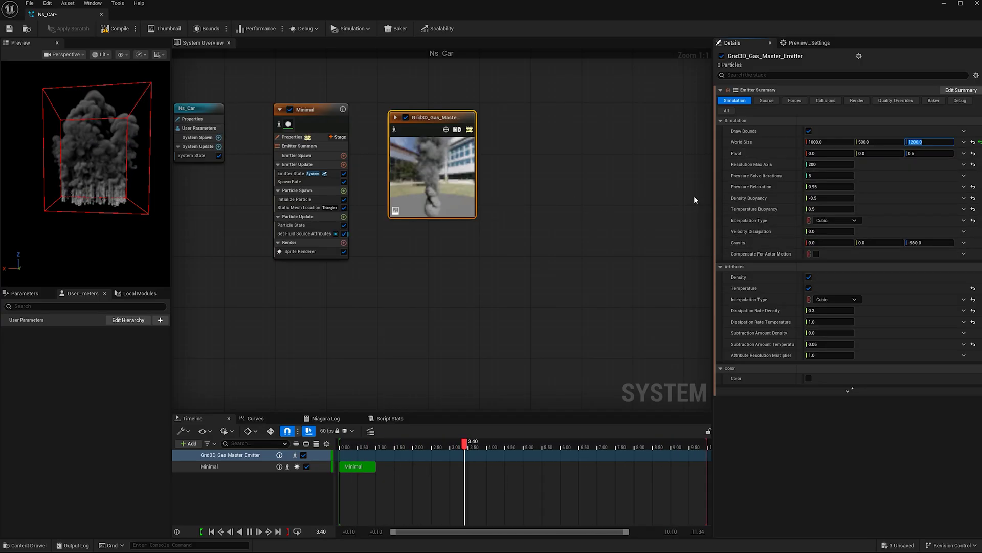
- Set Resolution Max Axis to 300 and Pressure Solve Iterations to 10
left_click(813, 164)
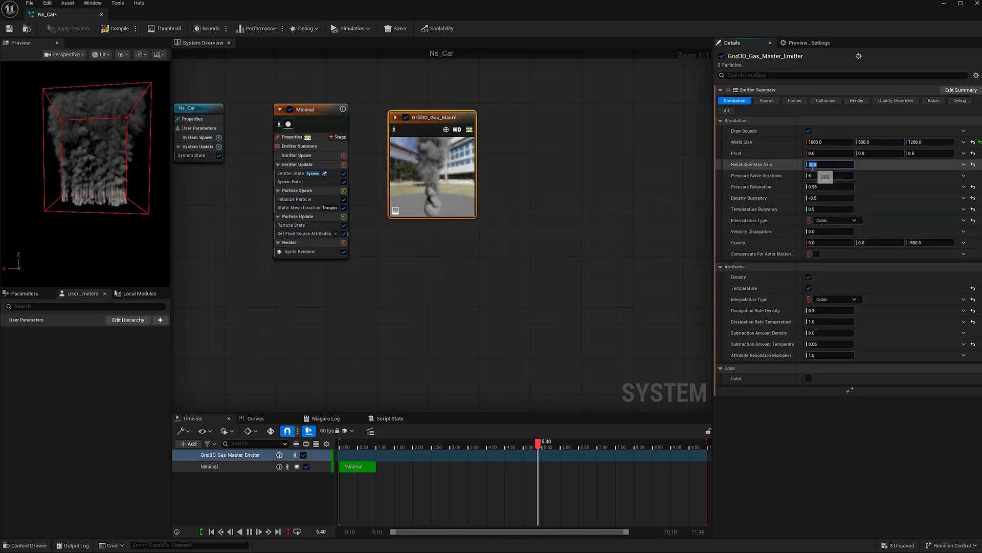
type("300")
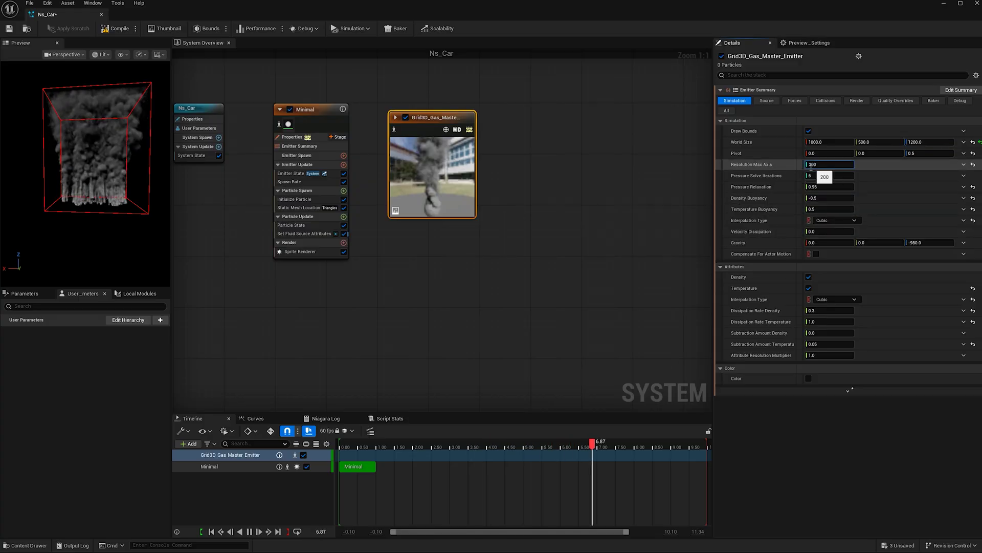
left_click(813, 177)
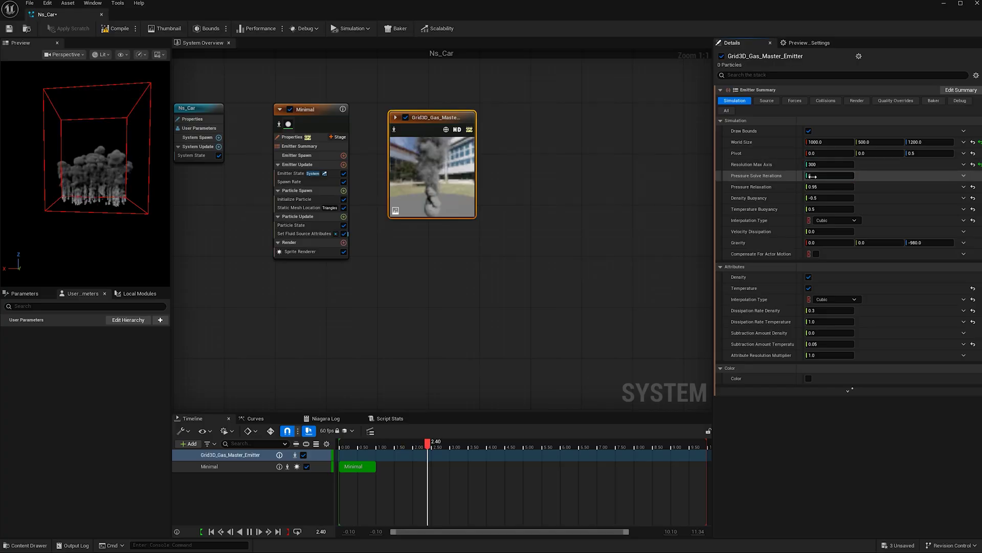
type("10")
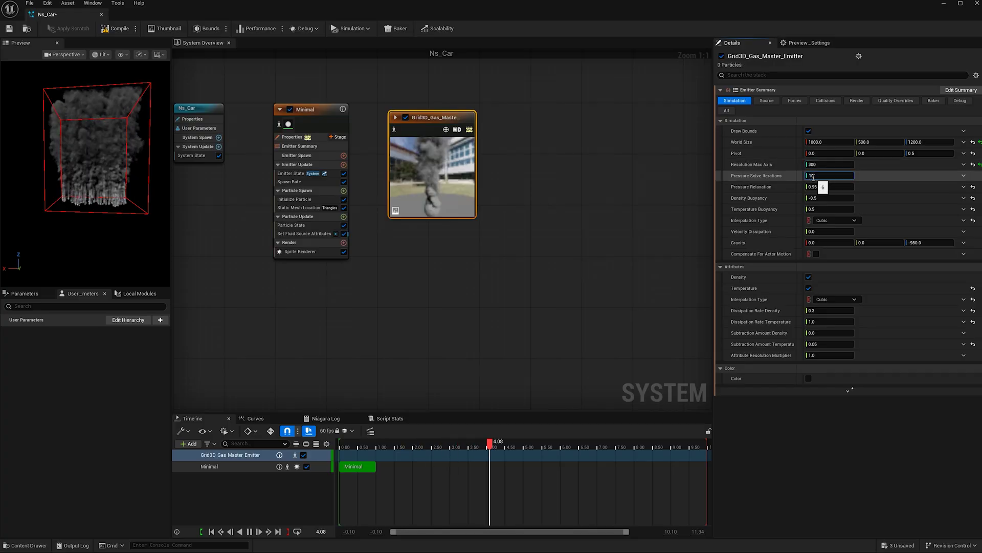
key("Return")
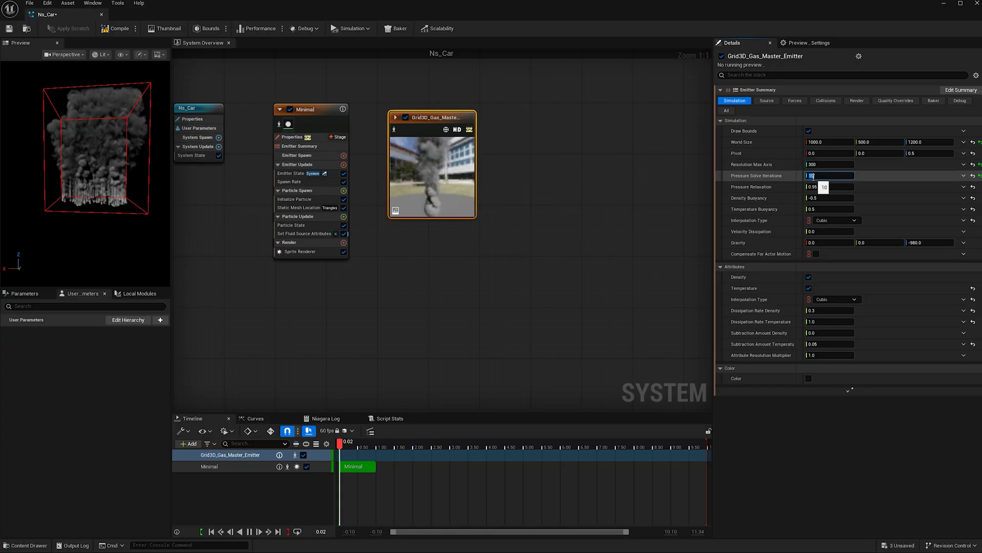
type("9")
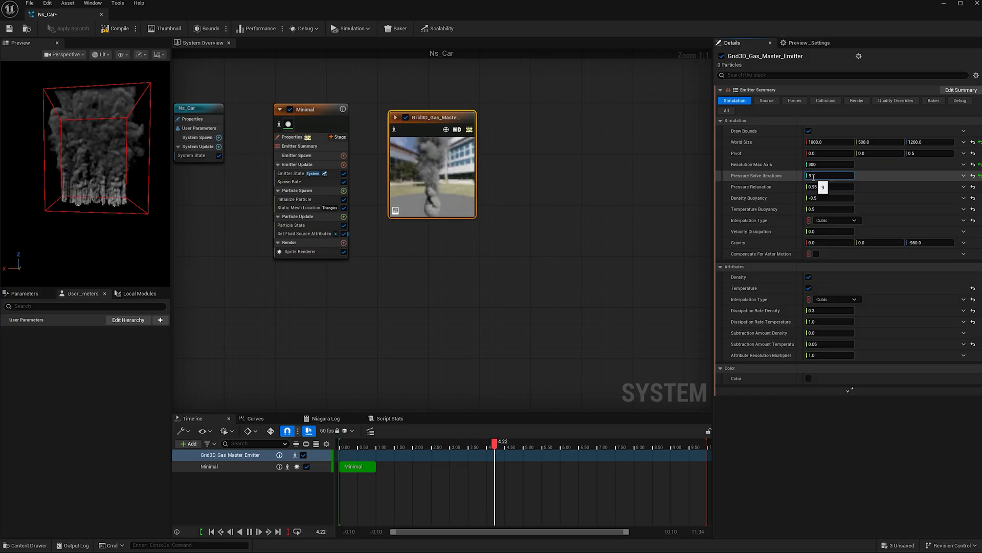
key("BackSpace")
type("10")
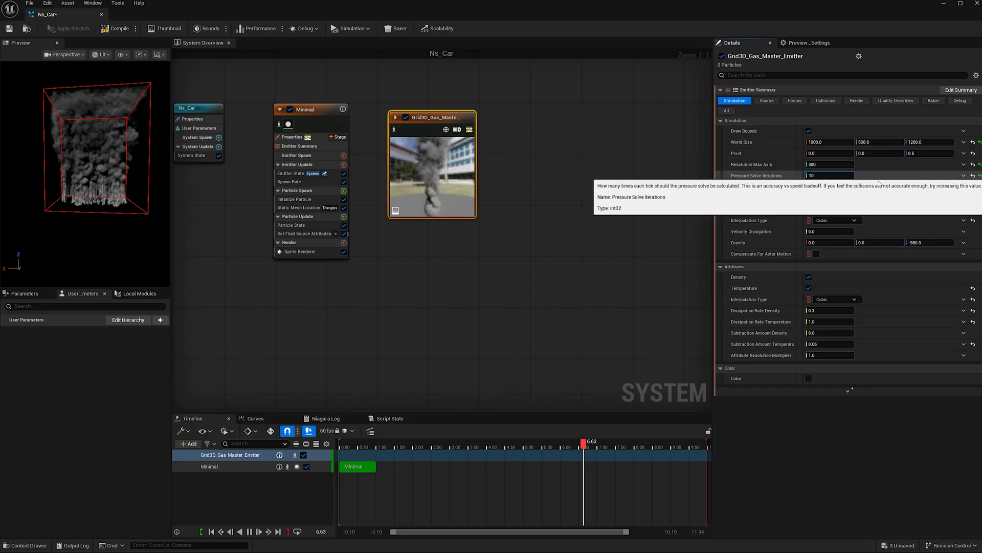
key("Return")
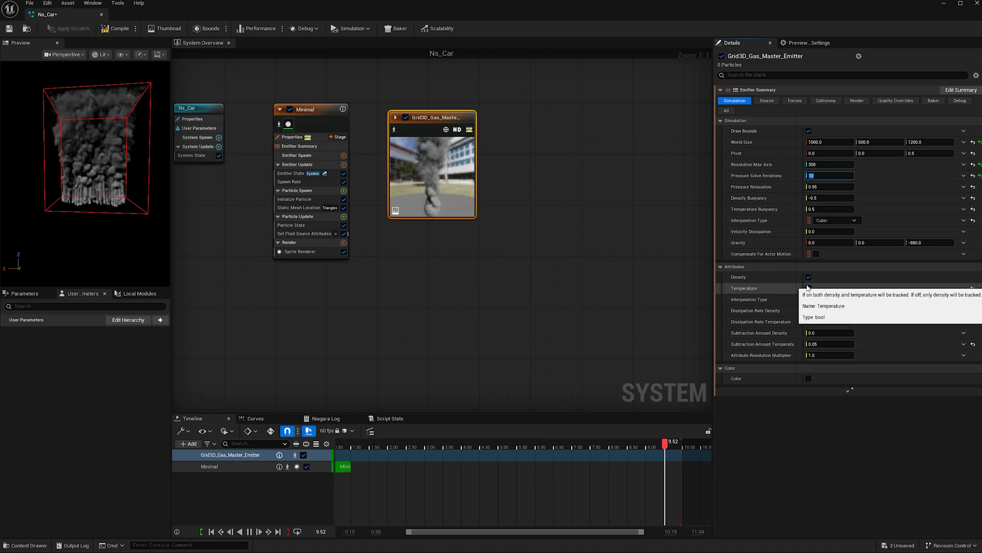
- Set the gas emitter's Render Temperature to Curve and expand the temperature color gradient
left_click(859, 100)
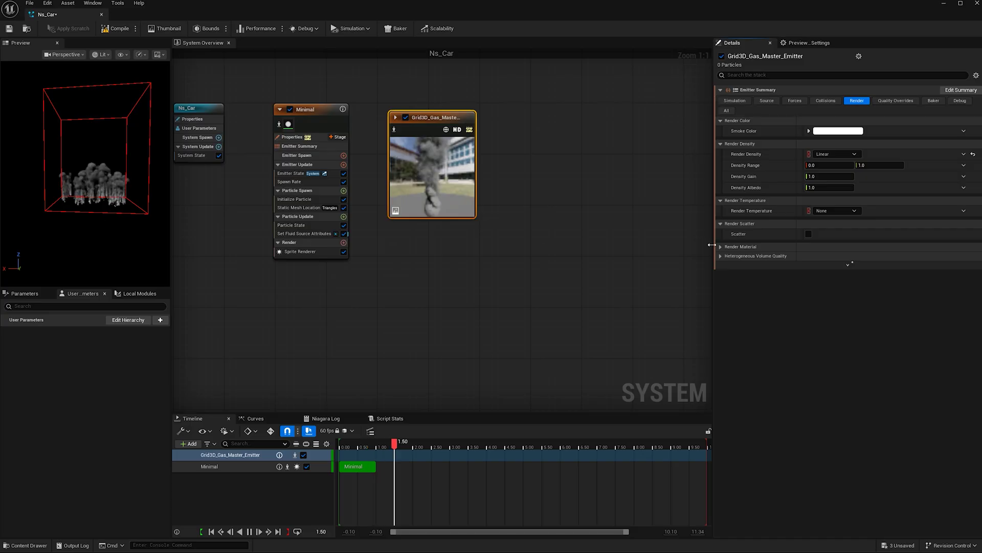
left_click(839, 211)
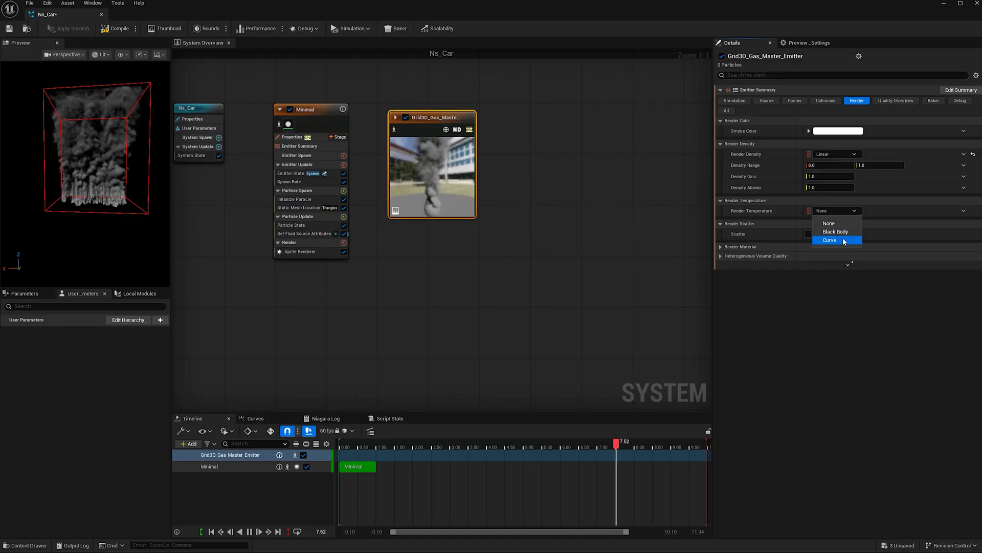
left_click(843, 240)
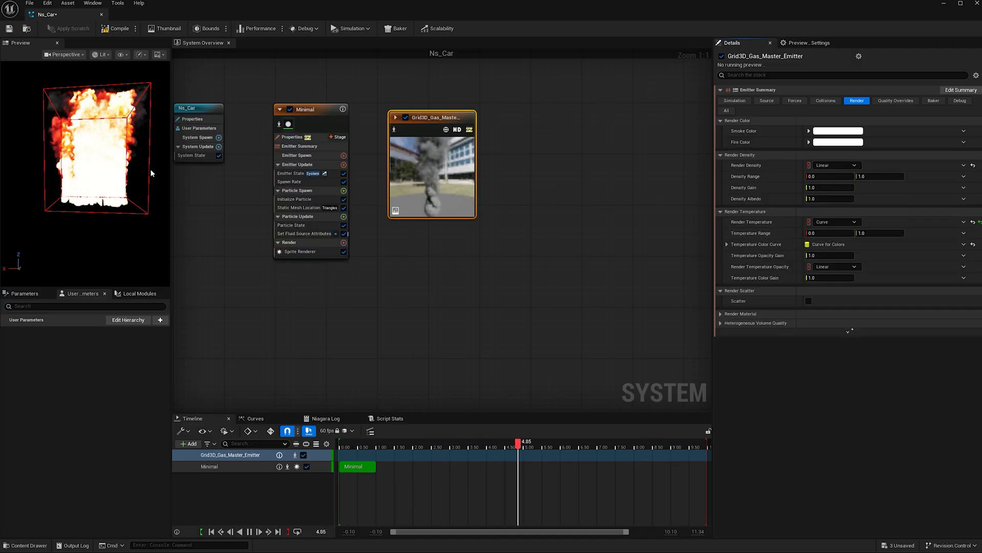
left_click(727, 244)
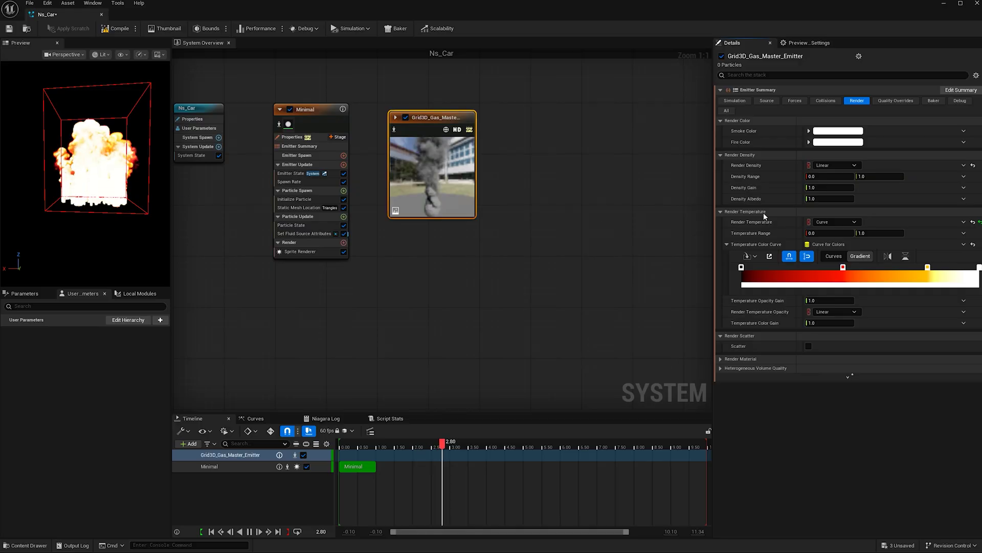
- Set Temperature Range max to 10 and both temperature opacity and color gains to 0.75
left_click(873, 234)
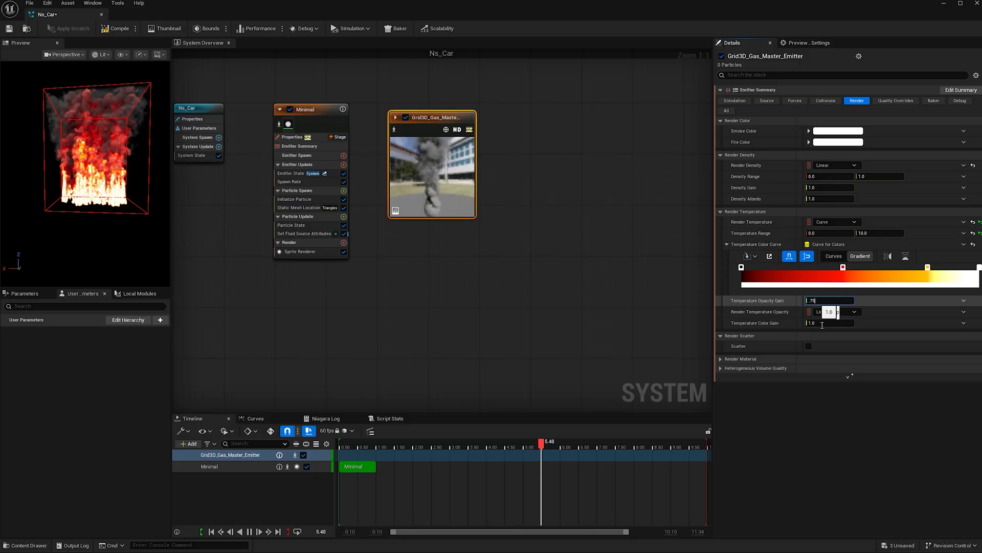
left_click(822, 323)
type(".75")
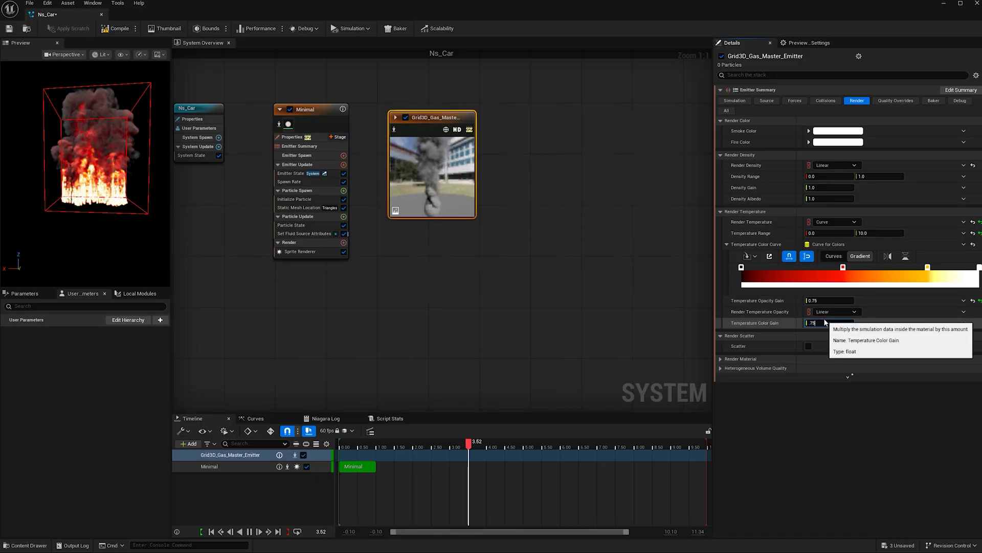
key("Return")
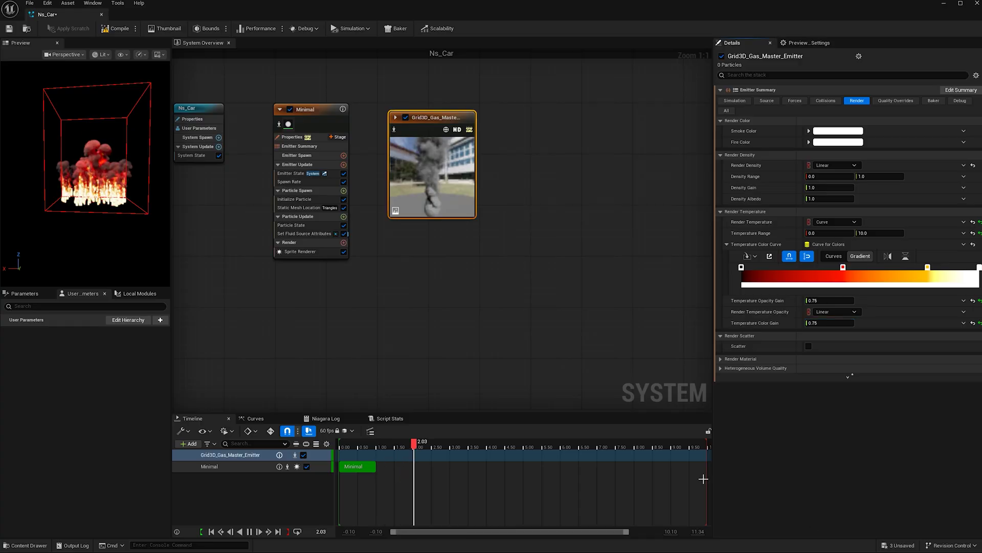
left_click(290, 233)
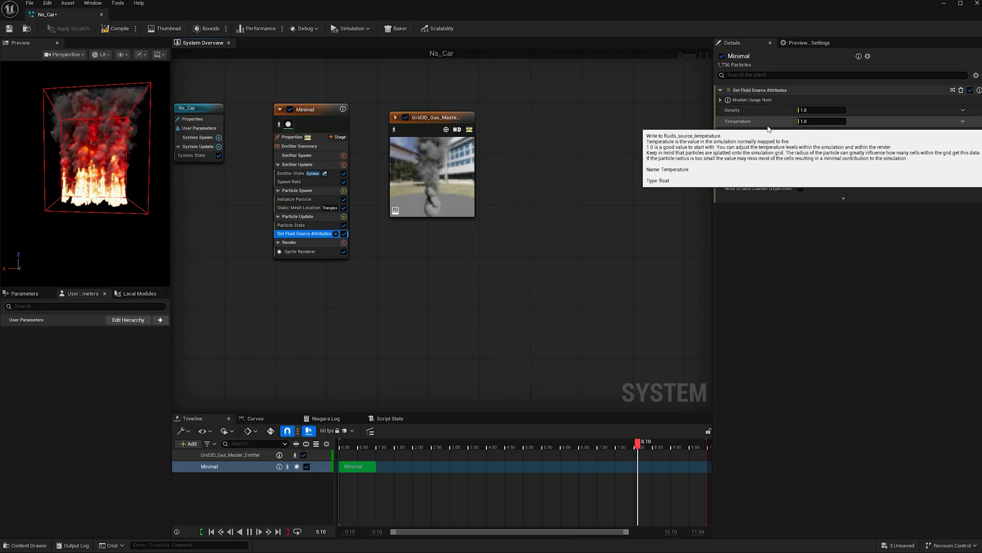
- Keep fluid source density at 0.25 and make Temperature a random range from 0.02 to 0.5
left_click(835, 110)
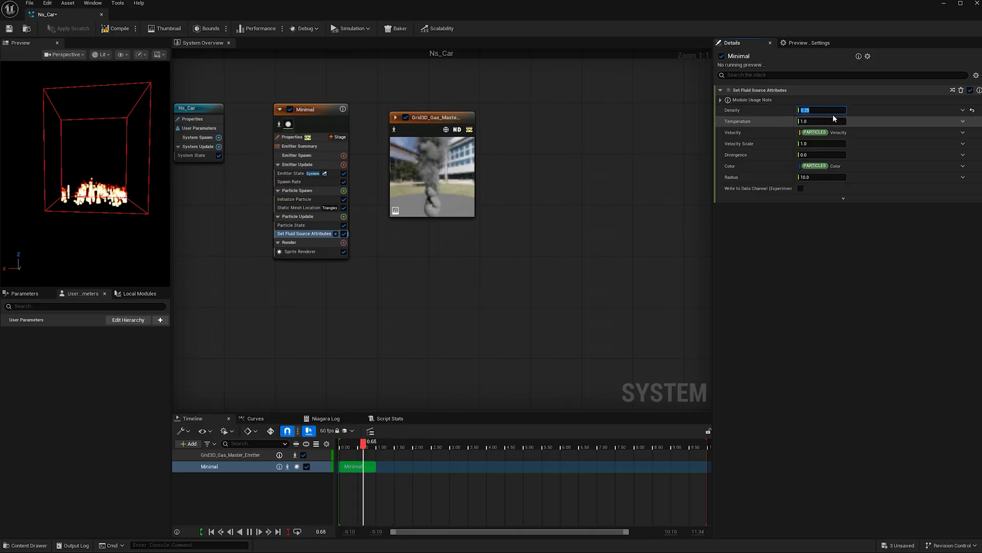
left_click(963, 122)
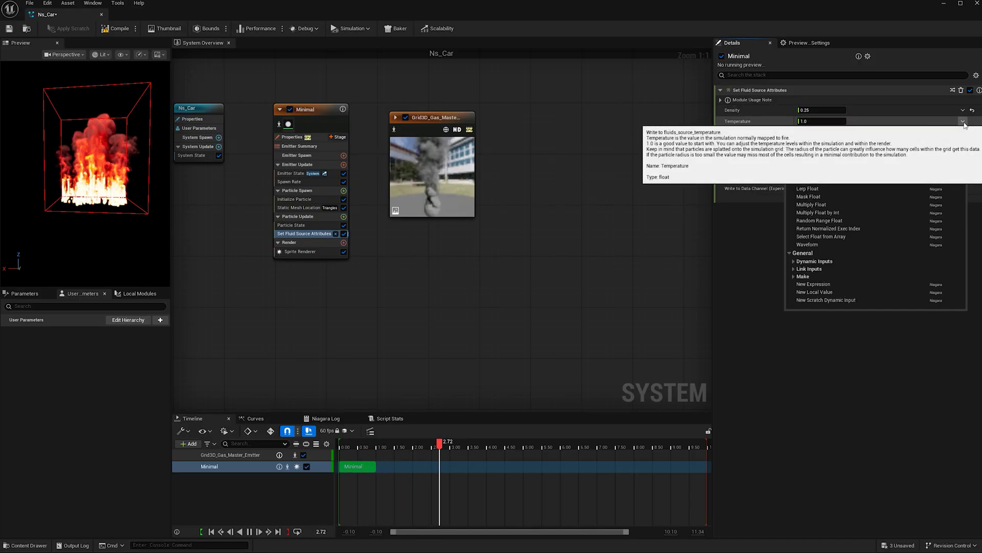
type("RA")
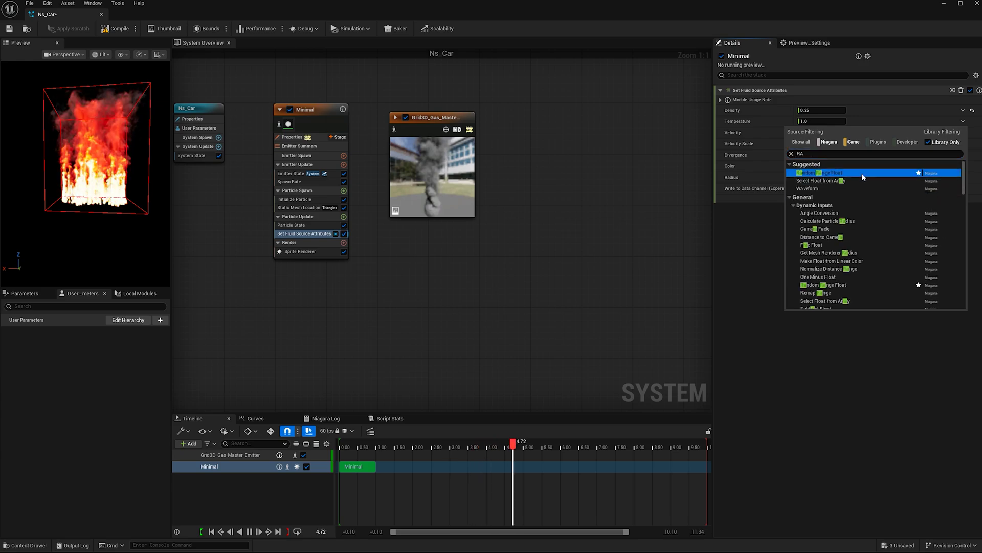
left_click(870, 173)
left_click(819, 133)
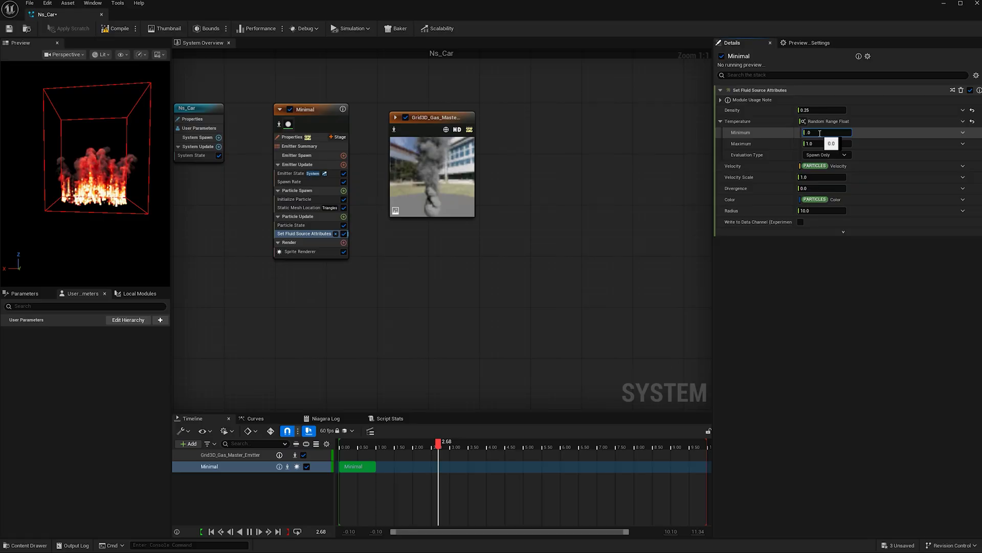
type(".02")
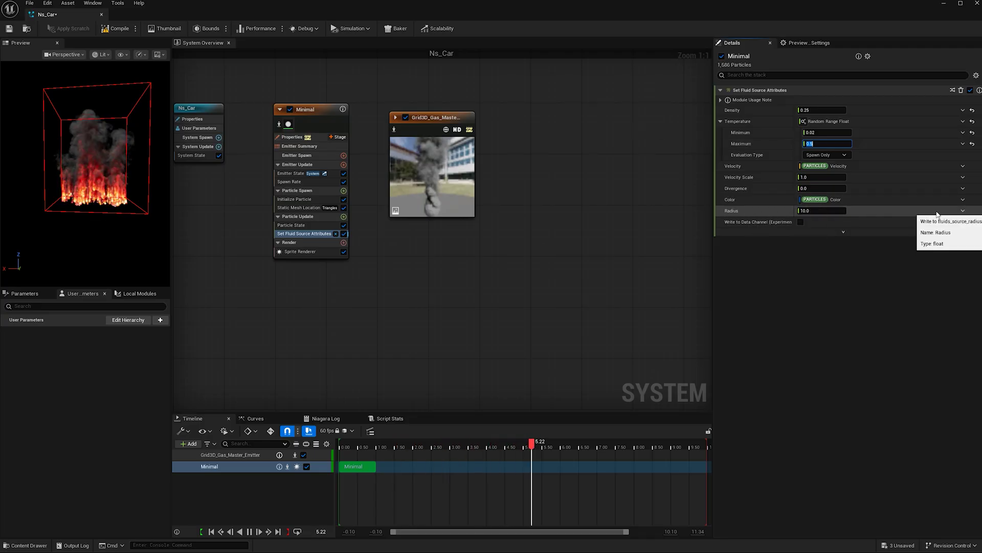
- Make the fluid source Radius a random range from 5 to 10
left_click(963, 211)
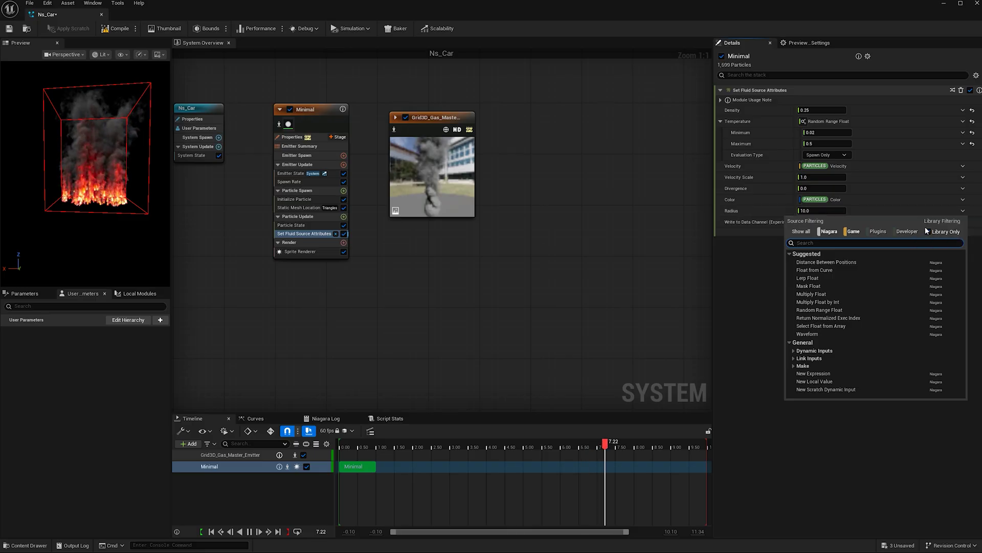
type("RAN")
left_click(817, 261)
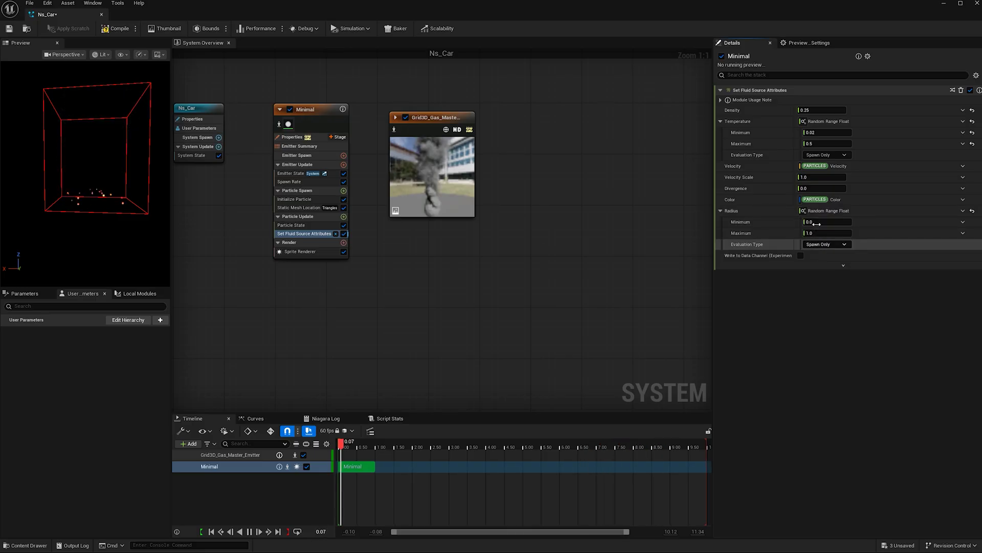
left_click(817, 223)
type("5")
key("Return")
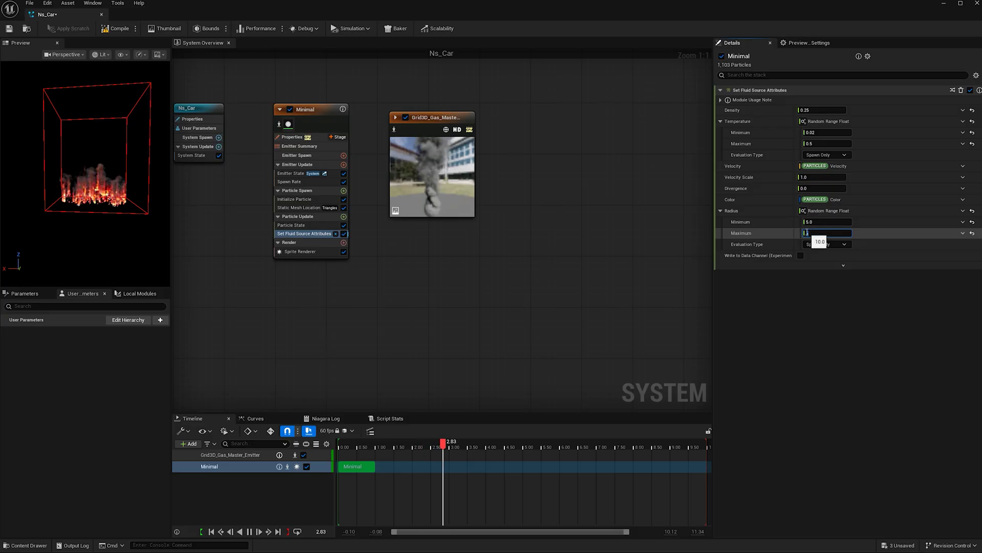
left_click(836, 313)
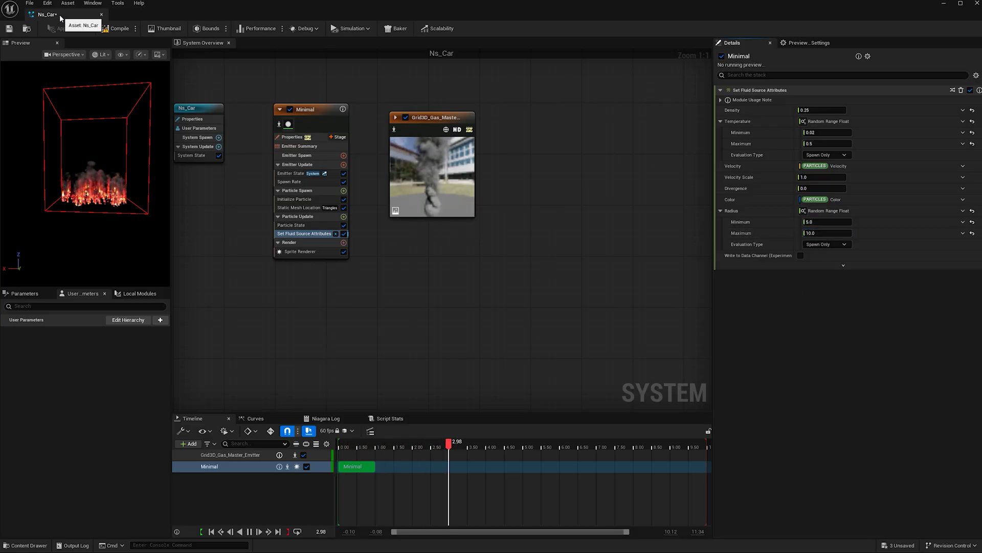
- Float the Ns_Car editor as its own window and delete NS_Fire02 from the level
left_click_drag(59, 14, 501, 160)
left_click(821, 112)
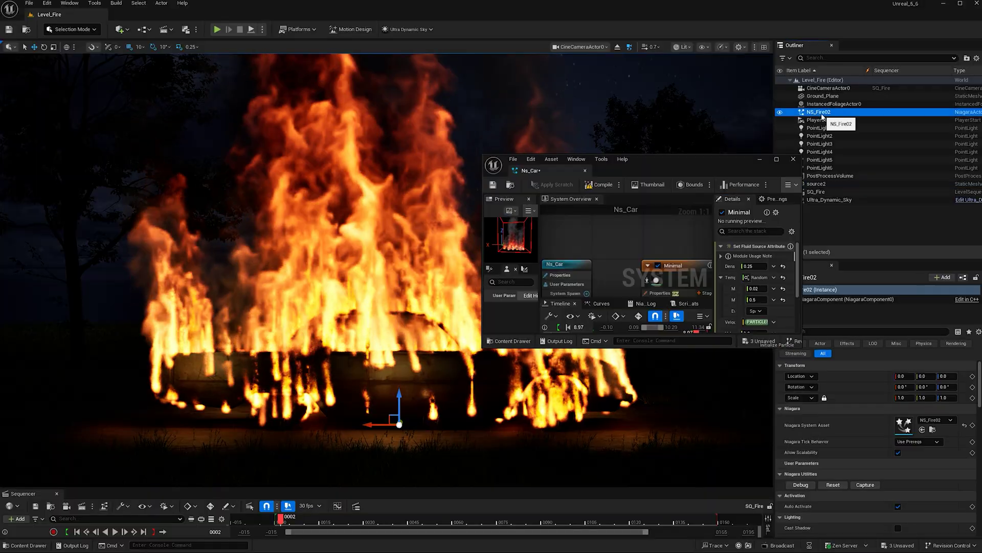
key("Delete")
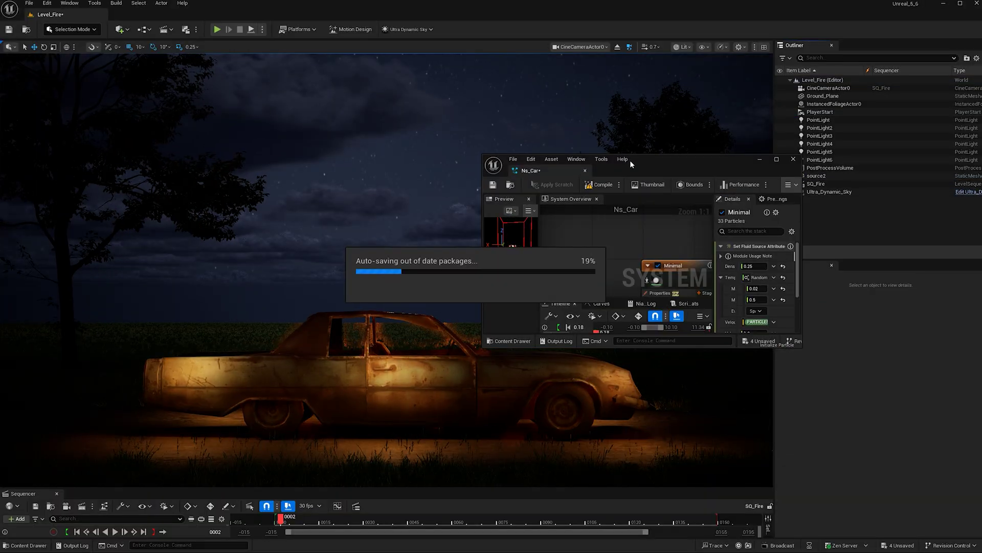
- Place the Ns_Car editor window at the top right, stretched to full screen height
left_click(624, 159)
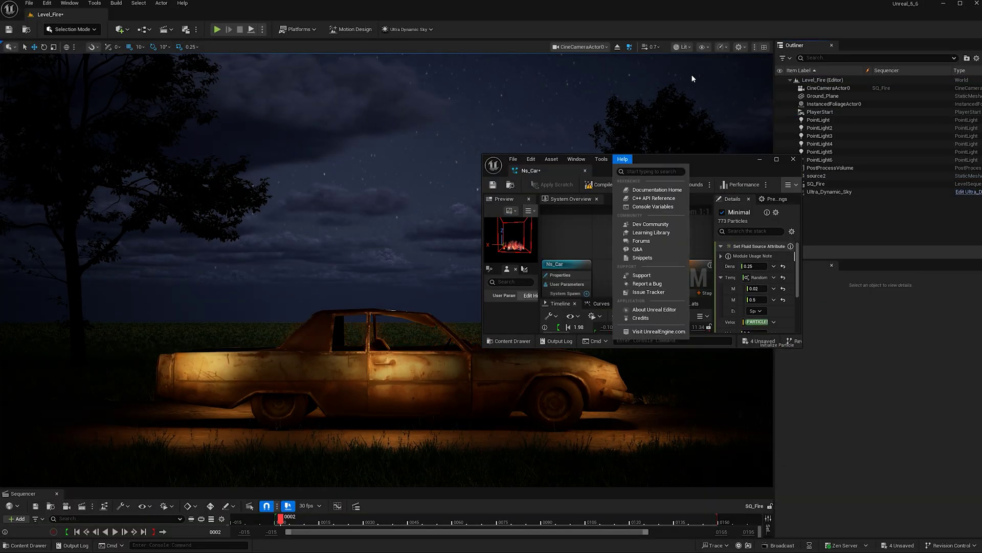
left_click(695, 163)
left_click_drag(681, 166, 865, 14)
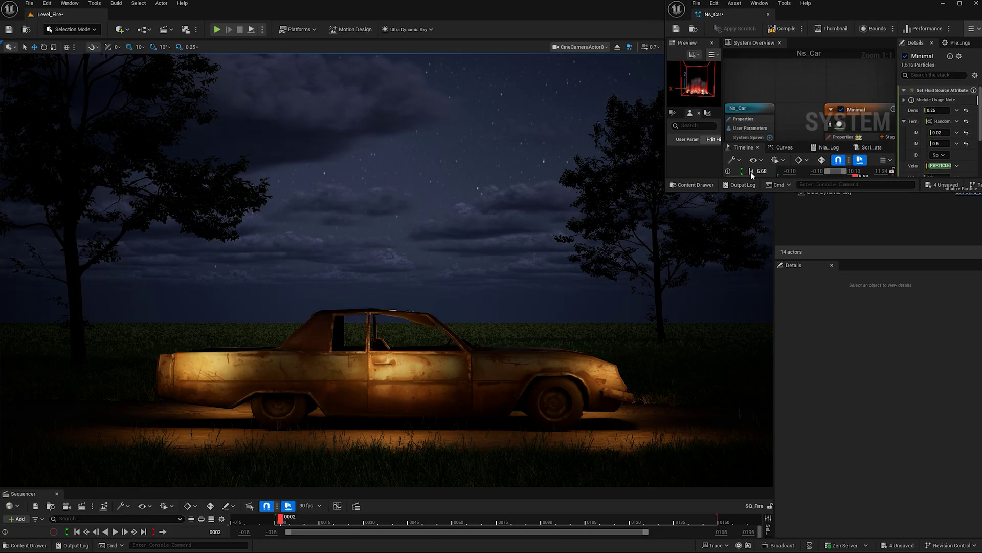
left_click_drag(680, 189, 700, 550)
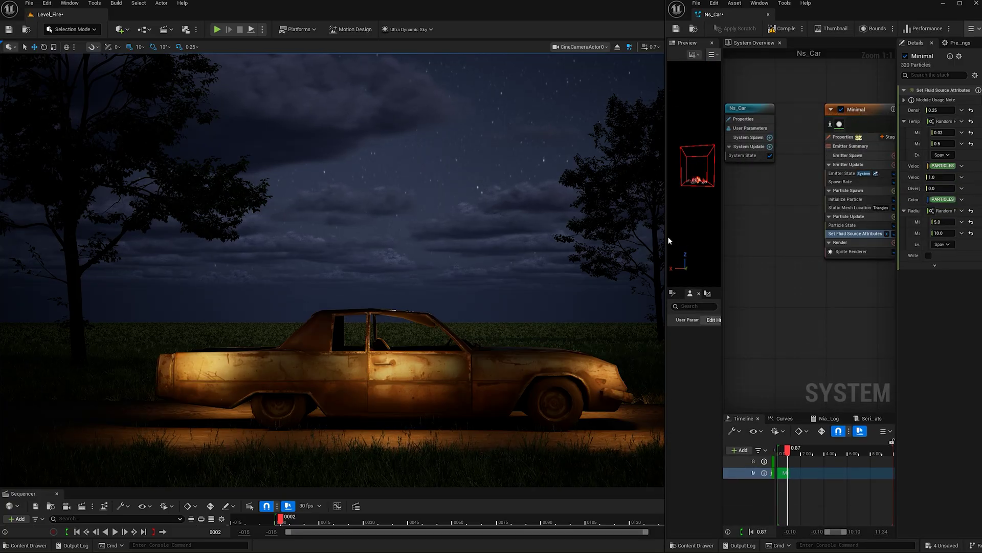
- Rewind the Niagara simulation and collapse the preview to widen the system graph
left_click(750, 531)
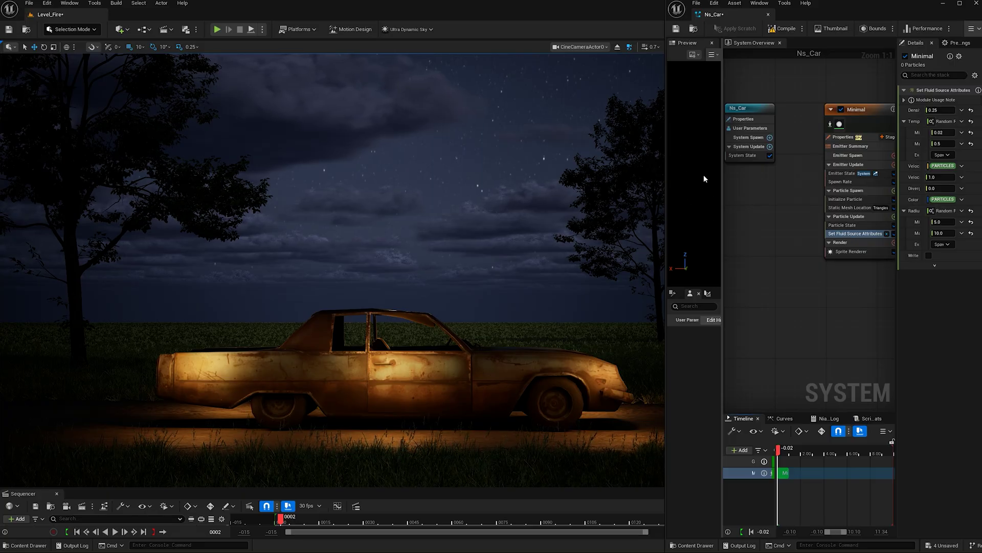
left_click_drag(723, 172, 661, 169)
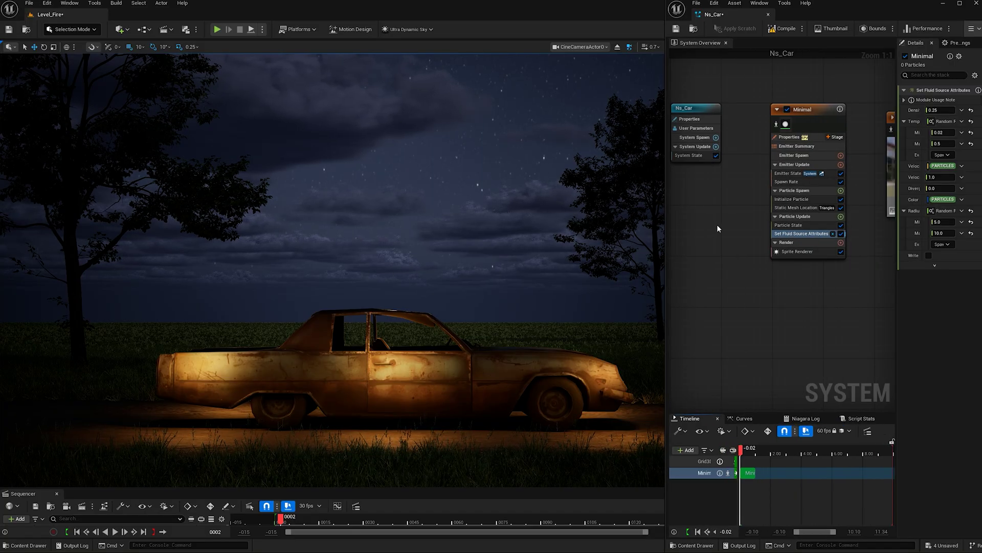
key("ctrl+space")
left_click(728, 290)
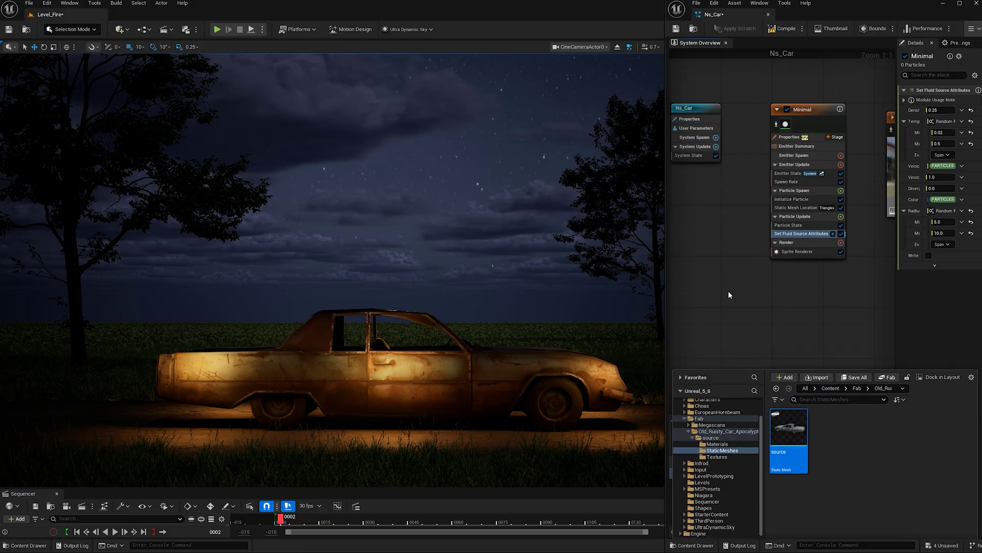
- Drag Ns_Car from Content > Niagara into the level and reset its Location to 0, 0, 0
key("ctrl+space")
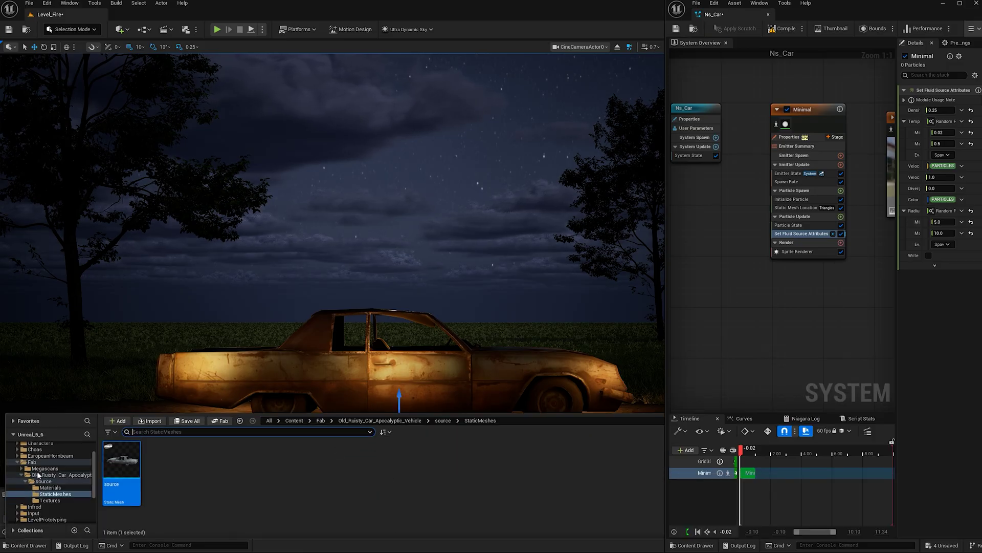
scroll(37, 475, "up", 2)
left_click(32, 453)
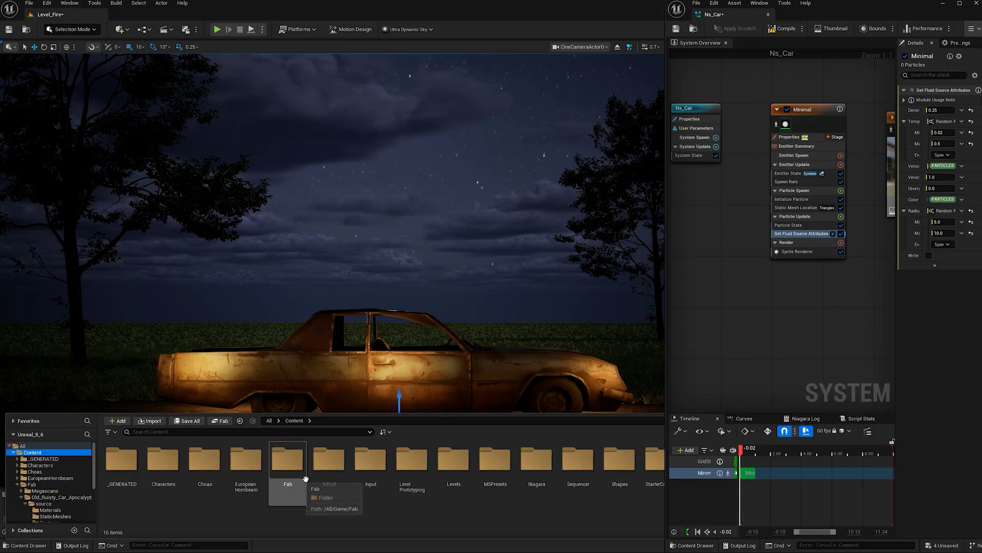
double_click(537, 461)
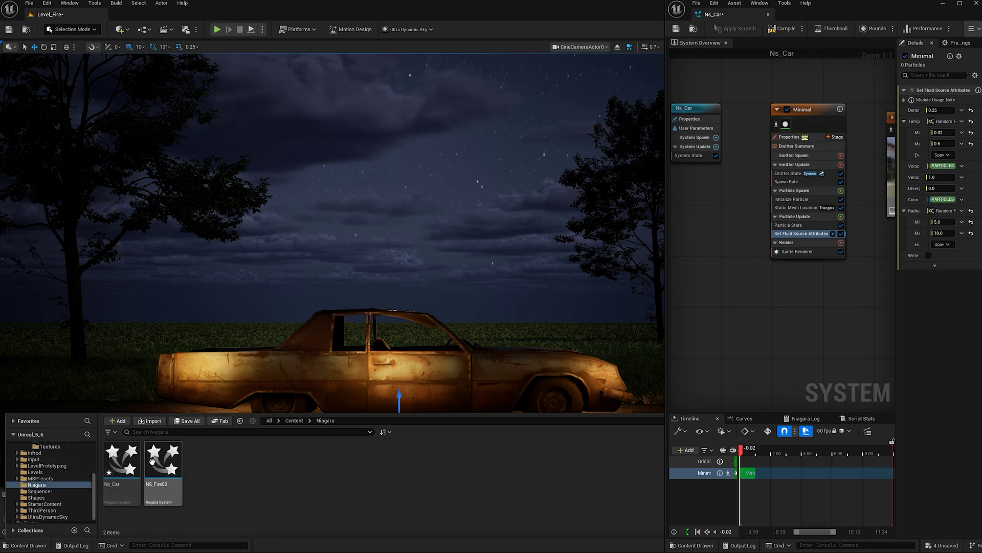
left_click_drag(152, 460, 390, 379)
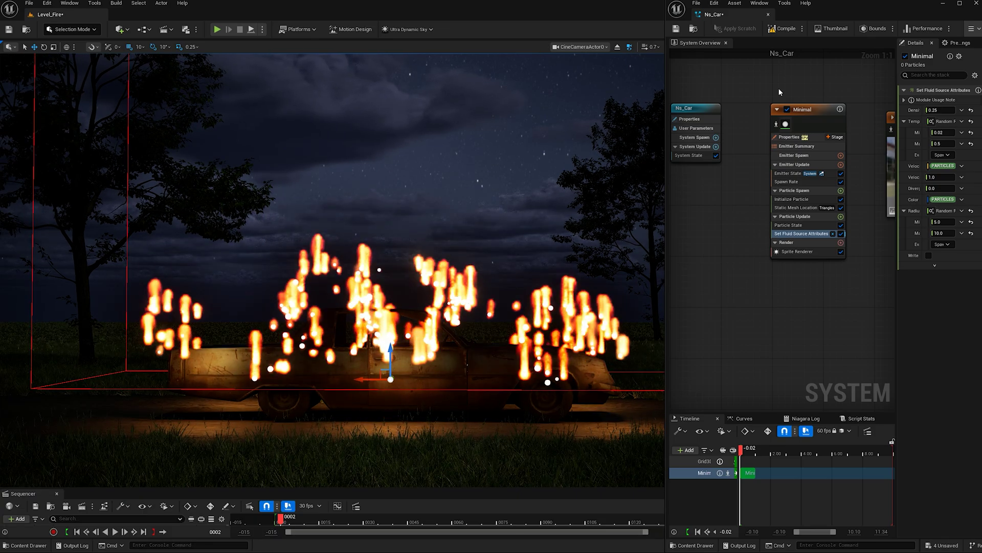
left_click_drag(819, 14, 637, 341)
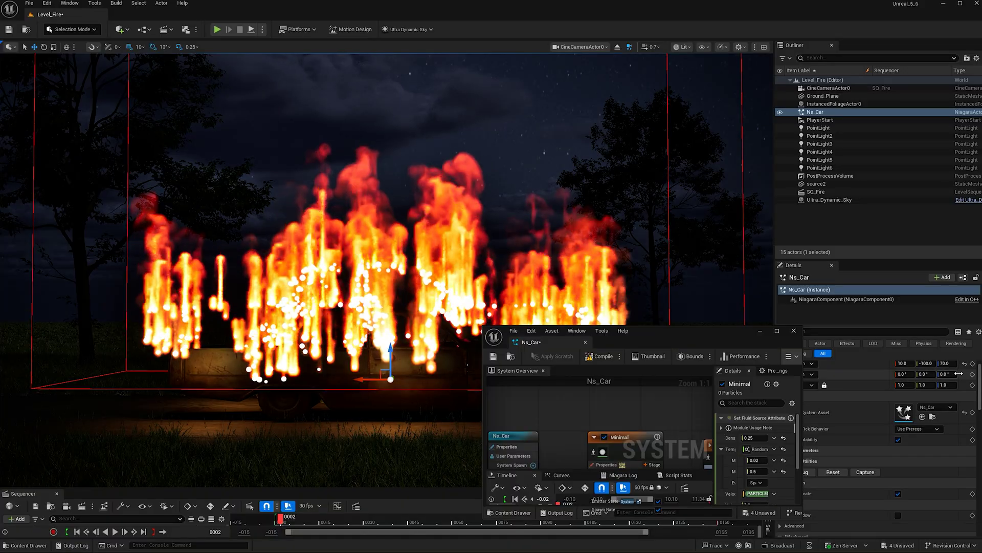
left_click(965, 364)
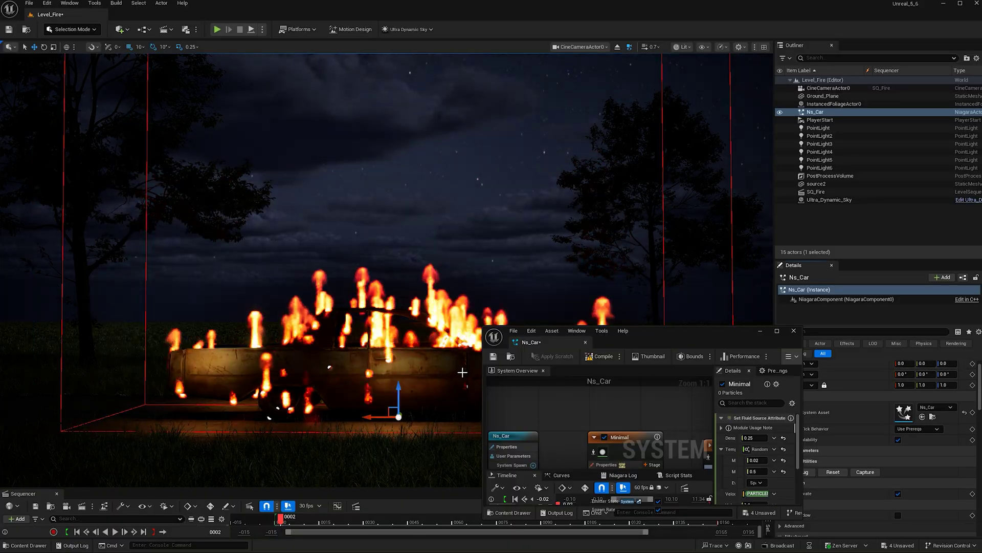
- Dock the Niagara editor on the right and disable the Minimal emitter's Sprite Renderer
left_click_drag(709, 342, 890, 15)
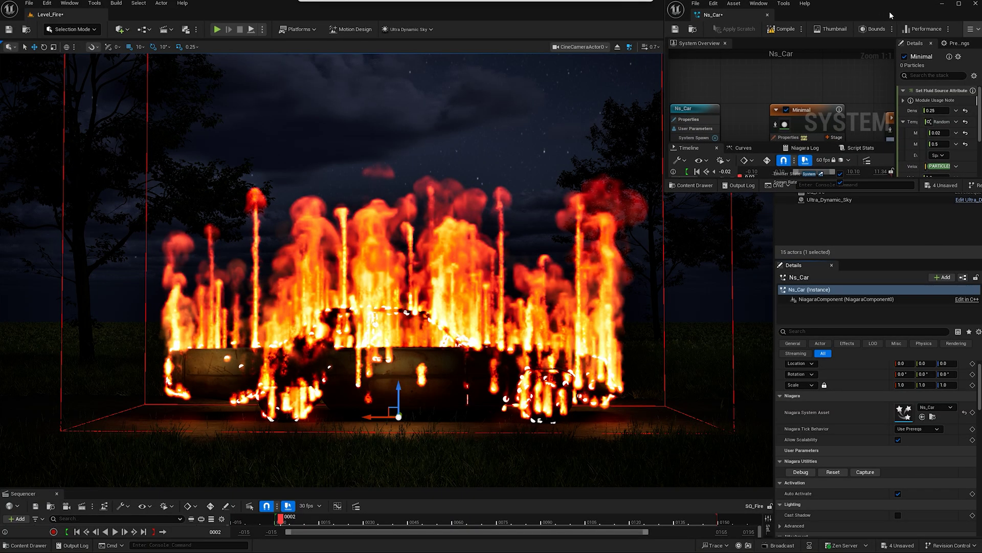
key("super+shift+Up")
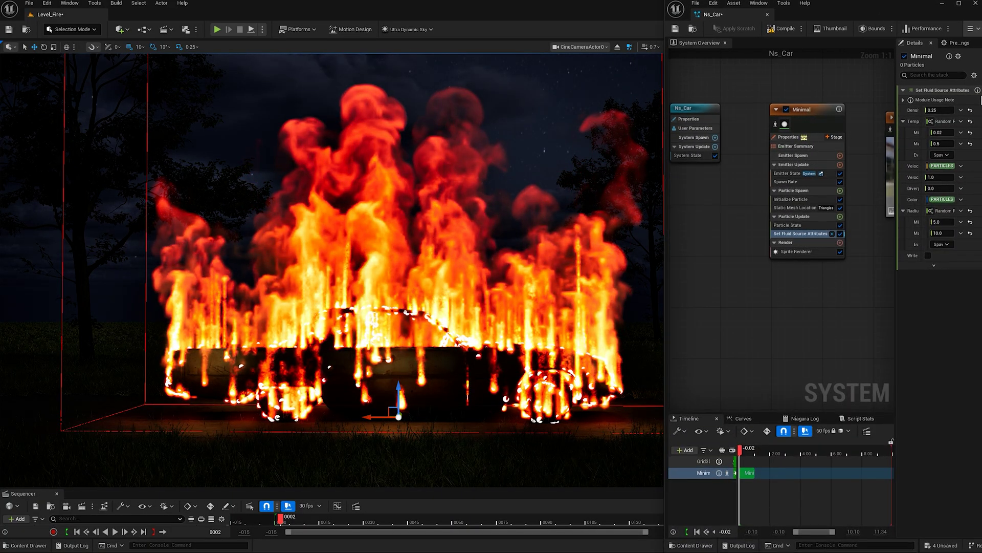
right_click_drag(806, 303, 724, 331)
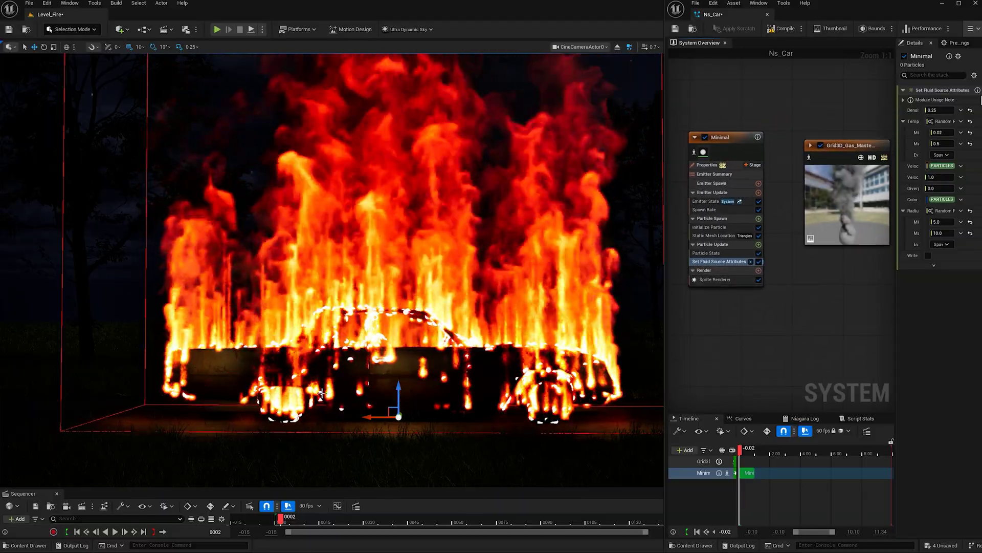
left_click(759, 280)
right_click_drag(833, 292, 786, 317)
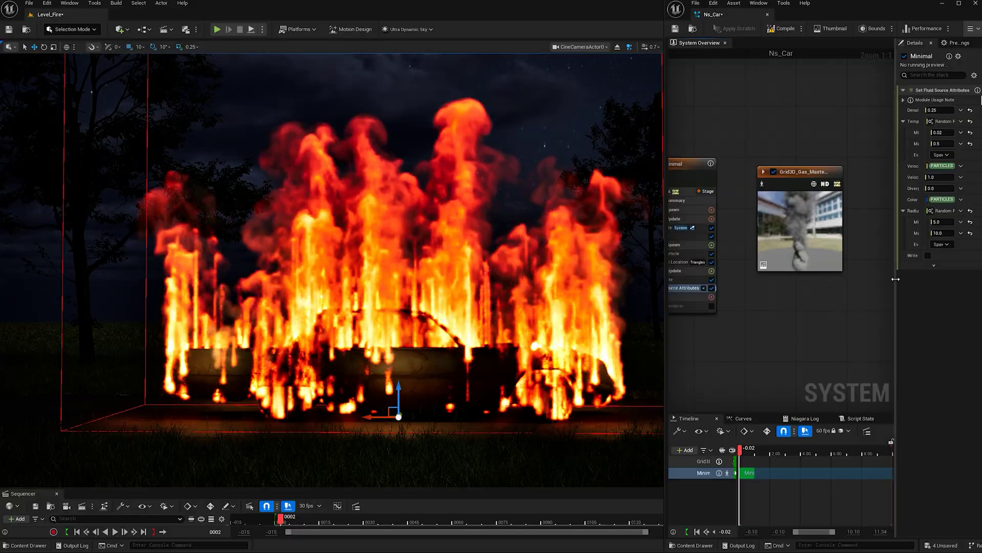
left_click_drag(895, 284, 819, 301)
- Select Grid3D_Gas_Master and set its Simulation Density Buoyancy to -0.25
right_click_drag(819, 301, 704, 284)
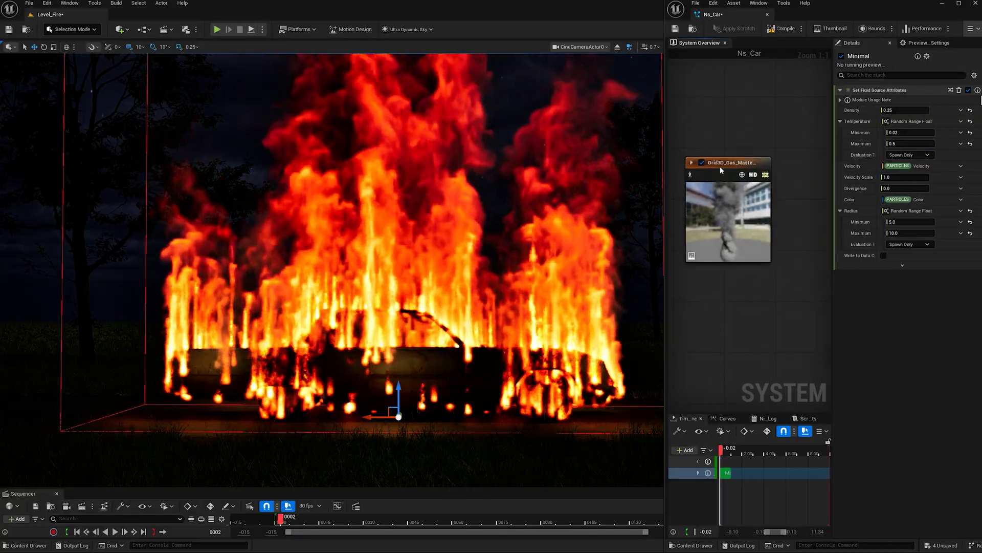
left_click(720, 161)
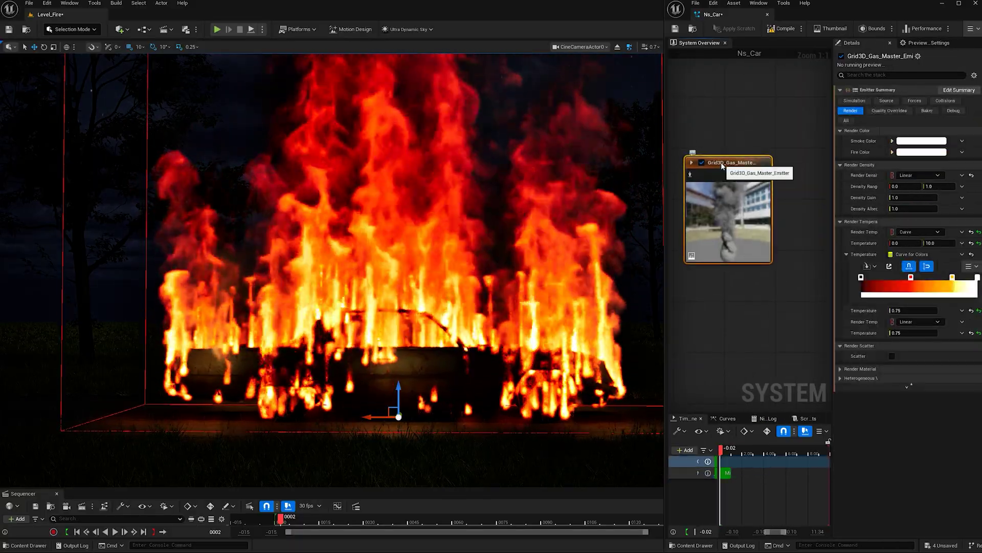
left_click(855, 101)
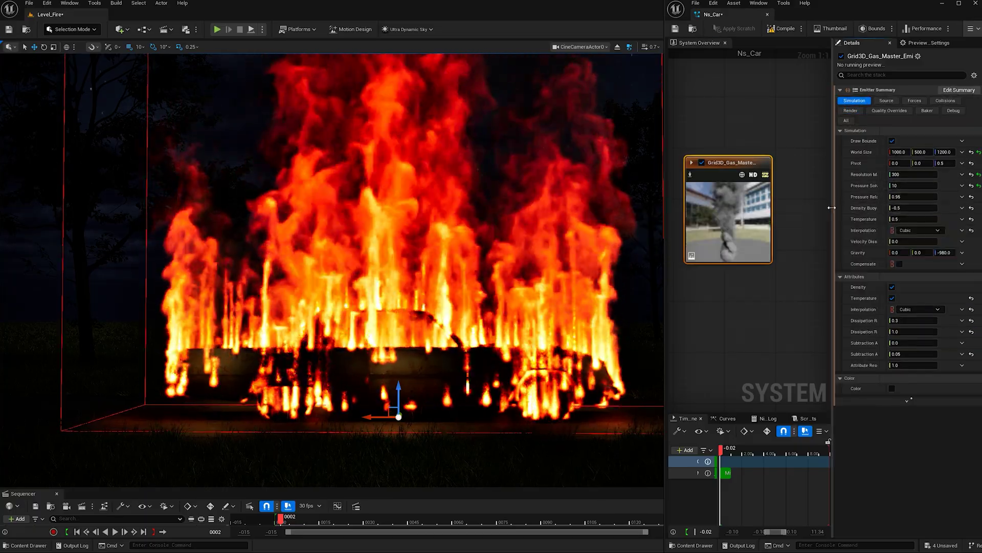
left_click_drag(831, 208, 780, 207)
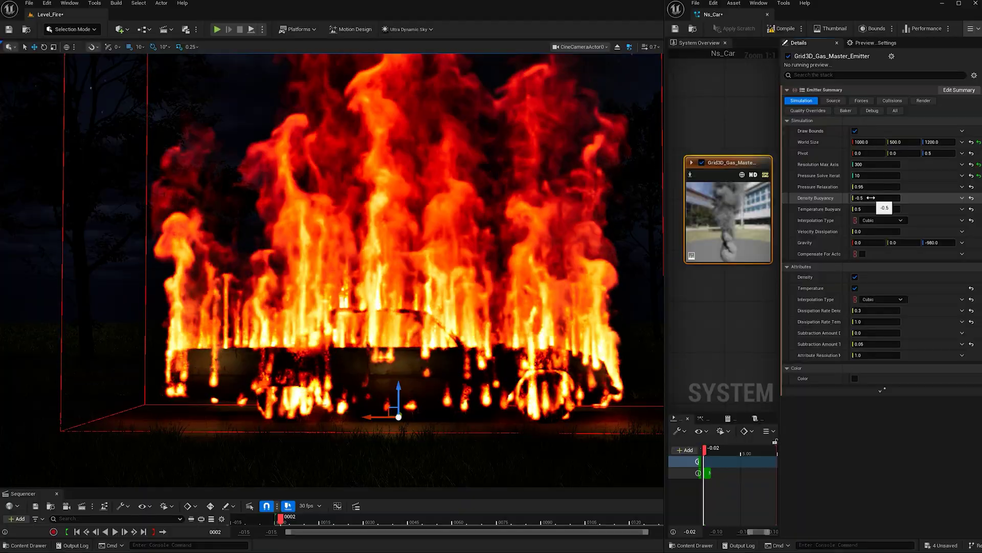
mouse_move(467, 195)
right_mouse_down()
mouse_move(467, 184)
mouse_move(468, 205)
right_mouse_up()
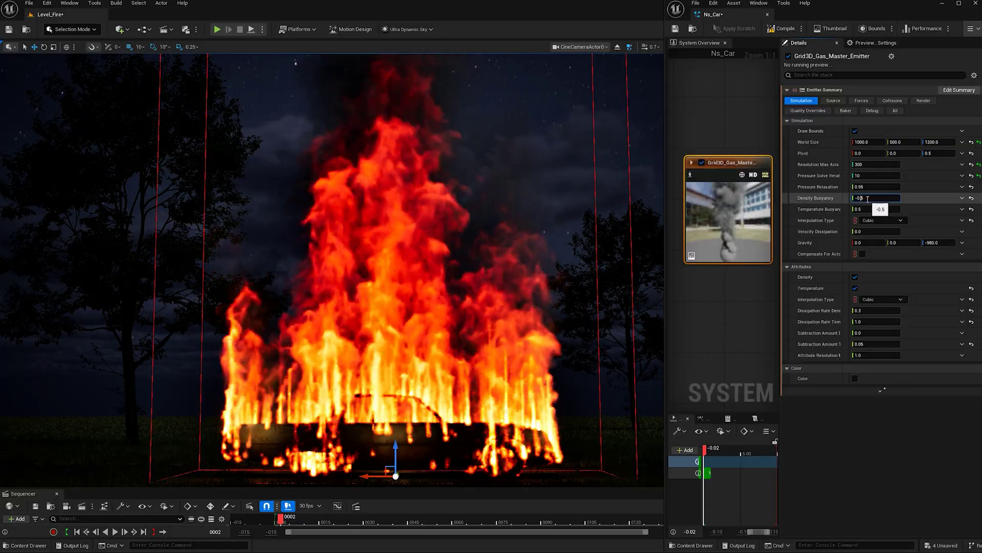
type("-0.25")
key("Return")
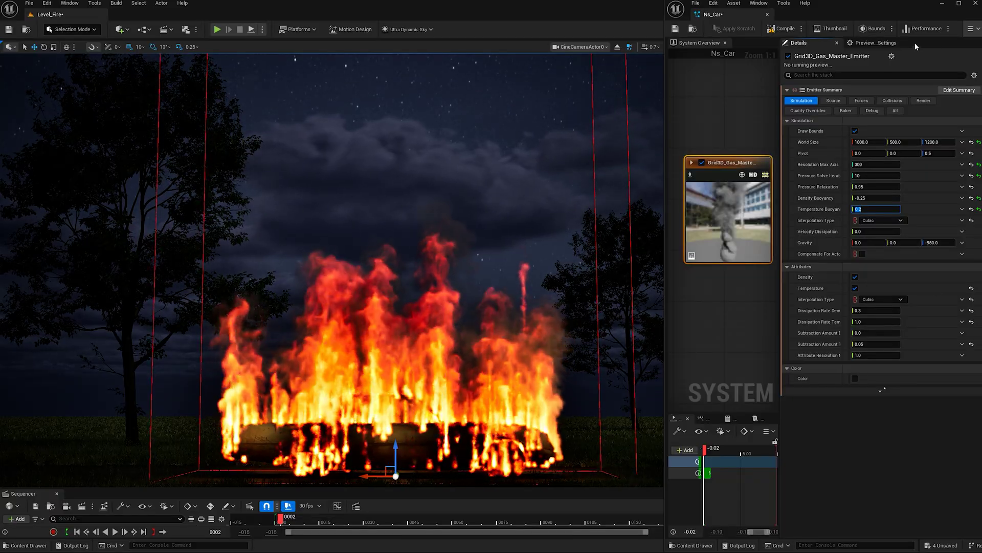
- Enable turbulence with gain 150 and wind with direction 1, 0, 1 in the Forces settings
left_click(862, 101)
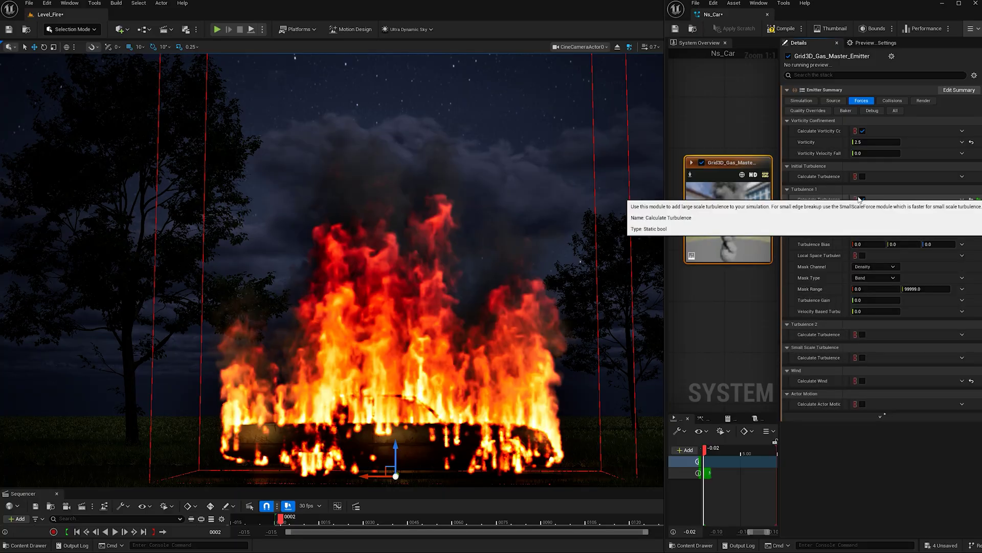
left_click(862, 200)
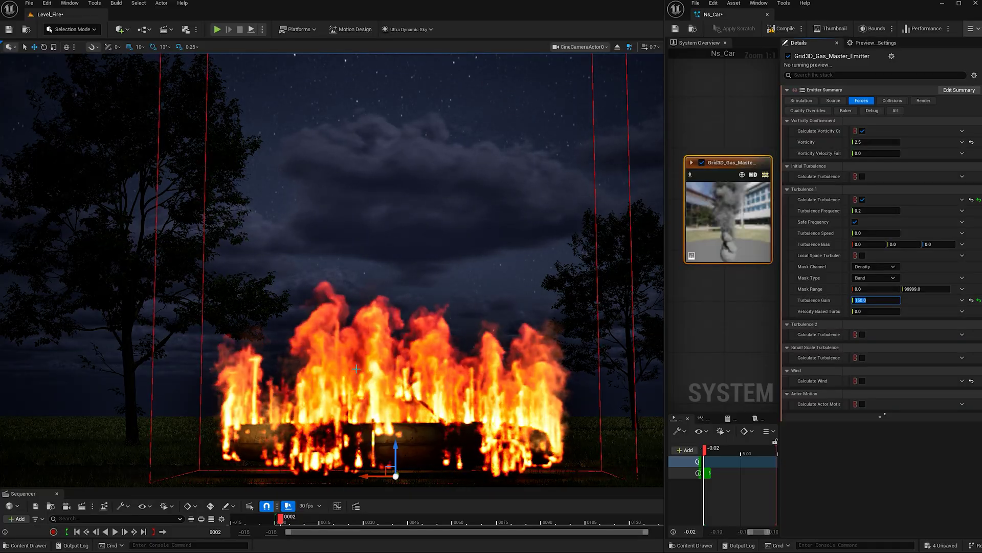
left_click(864, 382)
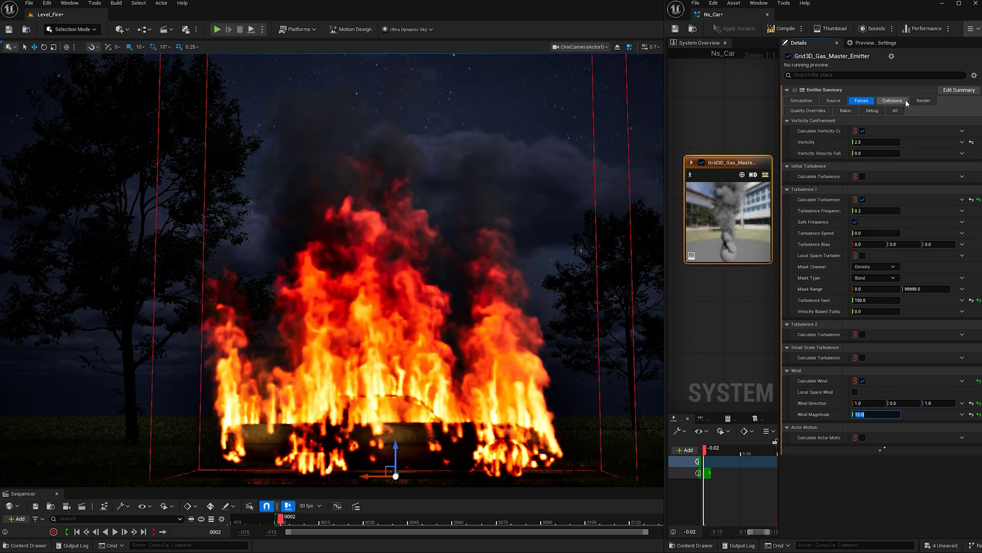
- Recolour the red Temperature Color Curve stop to a darker orange, B65700
left_click(923, 102)
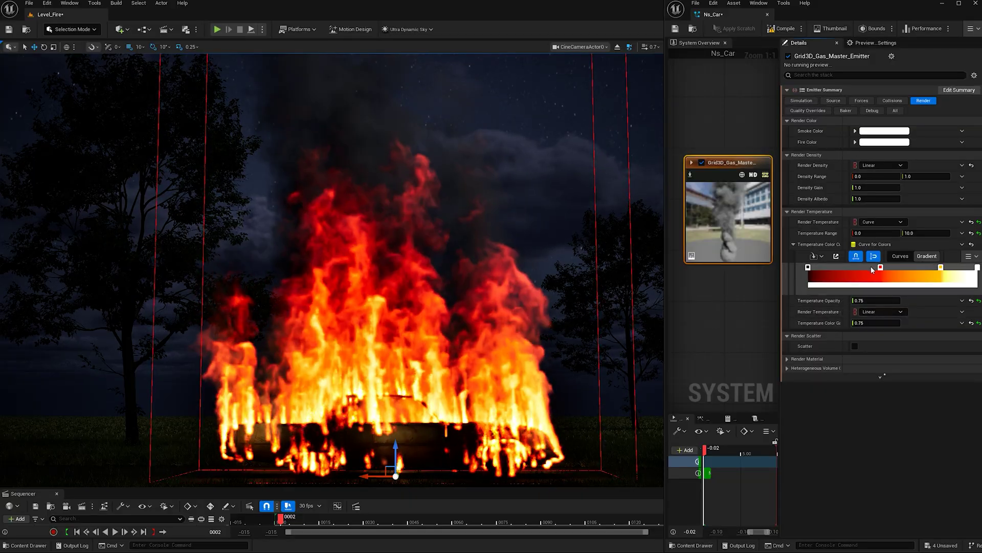
double_click(881, 267)
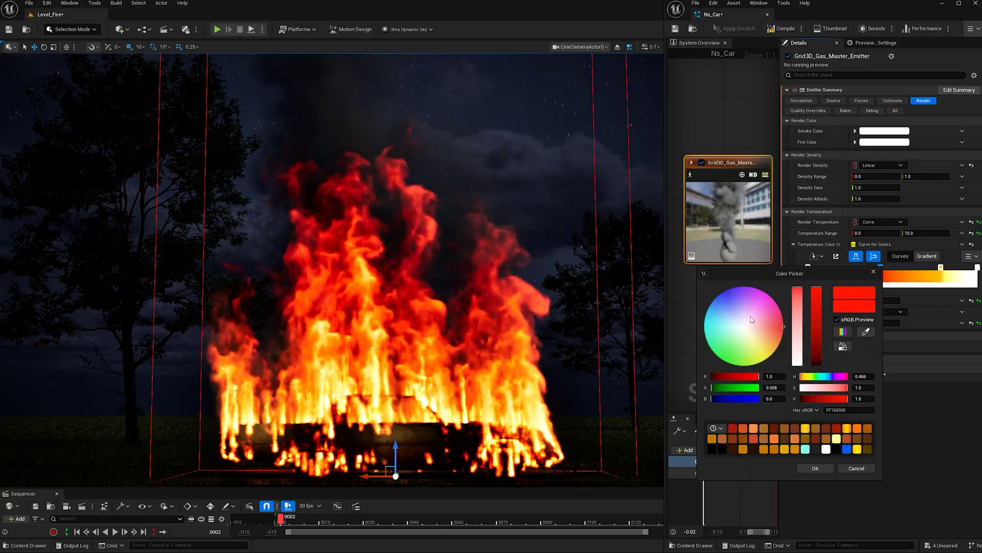
left_click(722, 294)
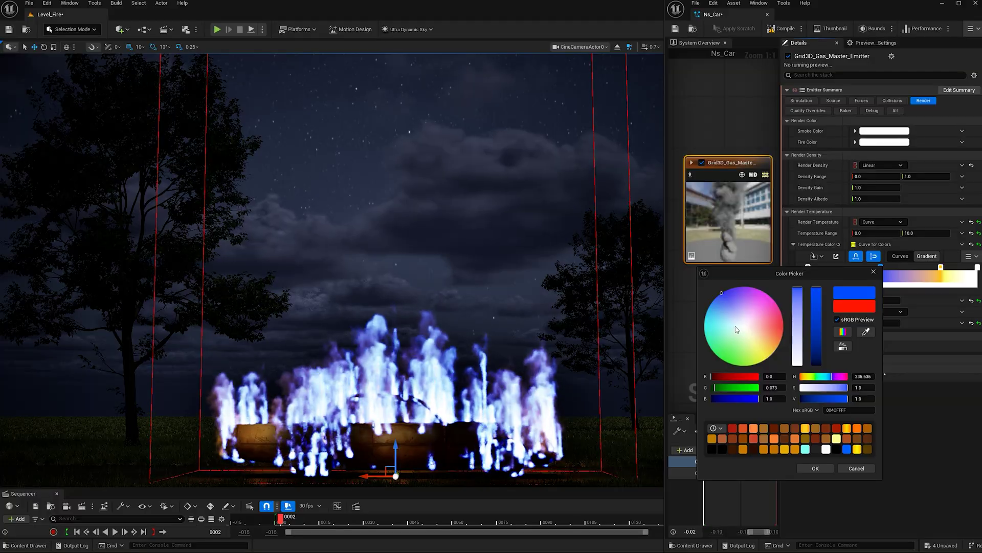
left_click_drag(735, 326, 722, 360)
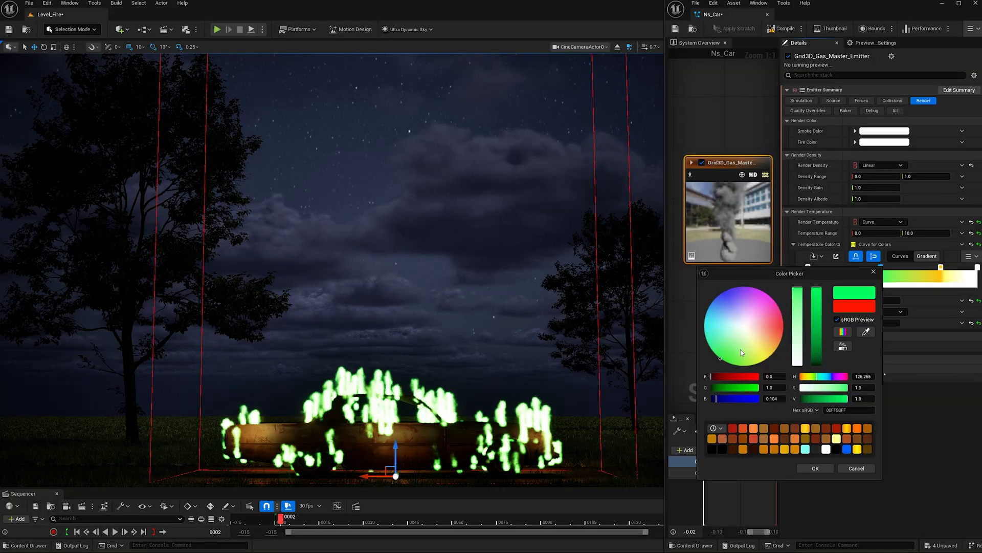
left_click(763, 359)
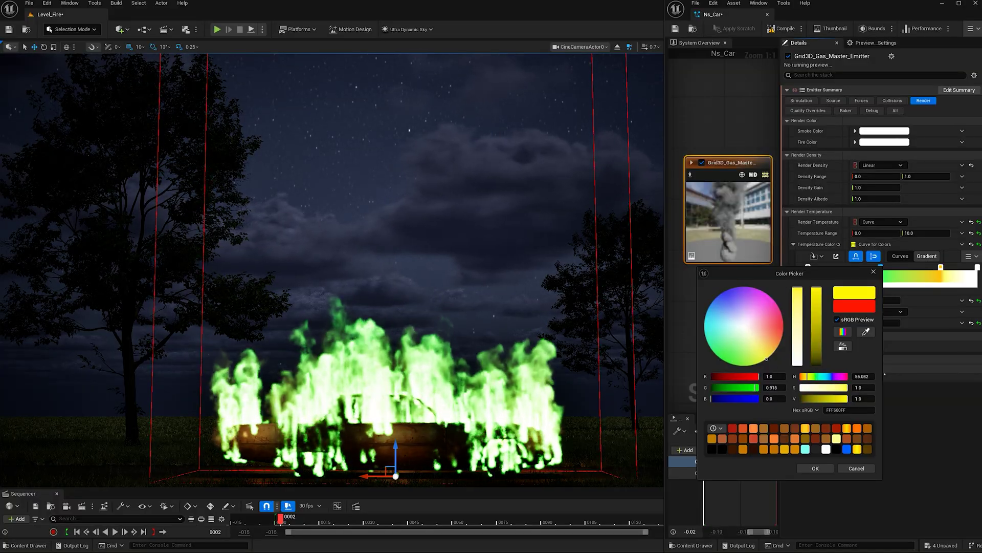
left_click(767, 296)
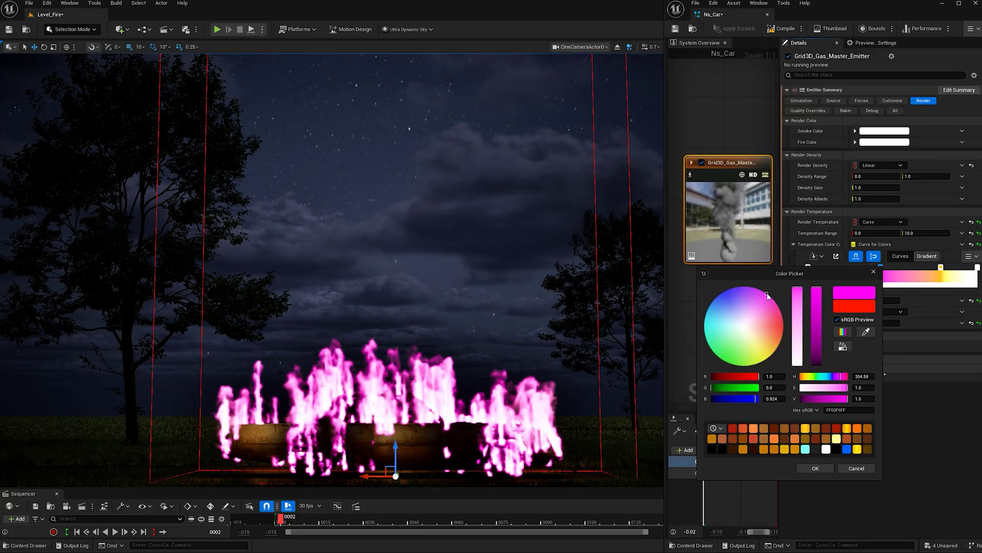
left_click(782, 335)
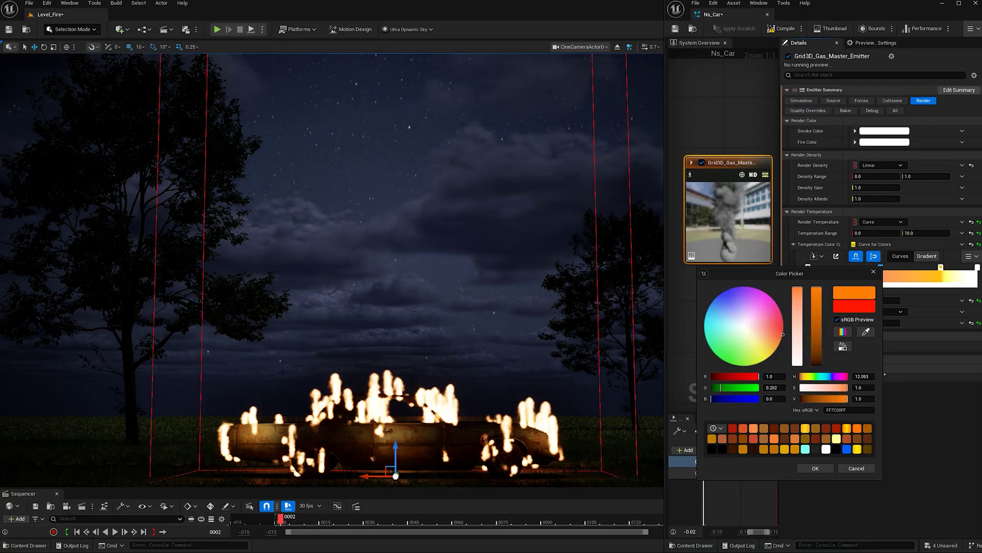
left_click(817, 327)
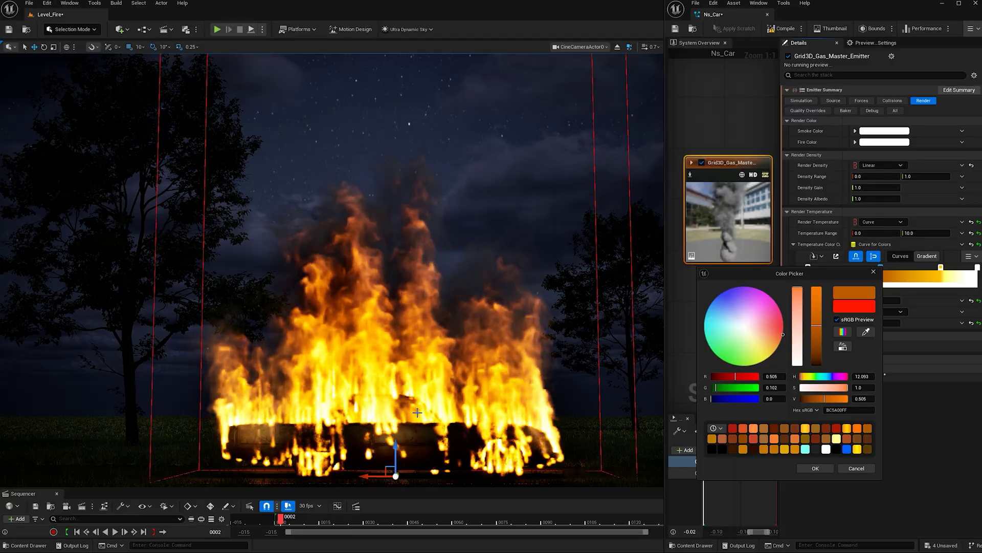
left_click(818, 331)
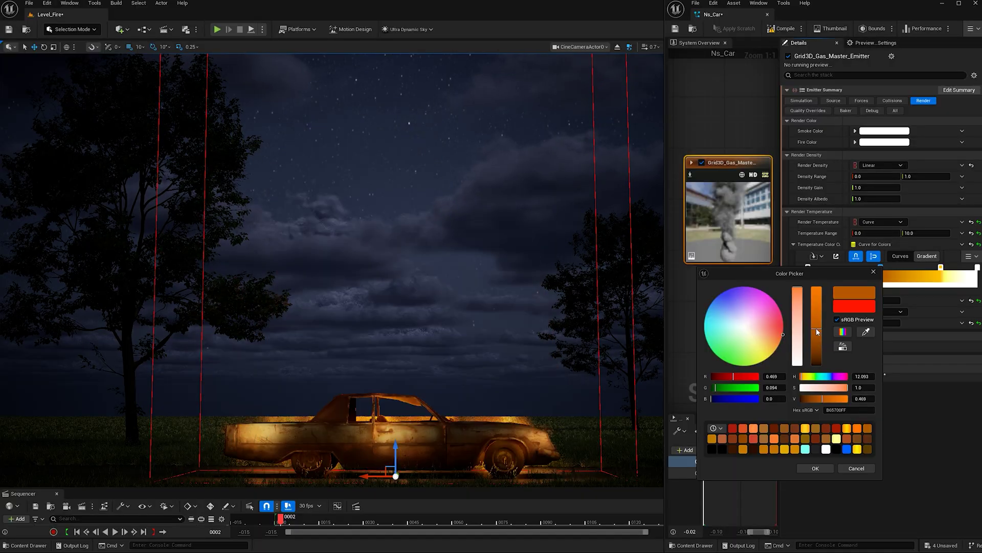
left_click(817, 468)
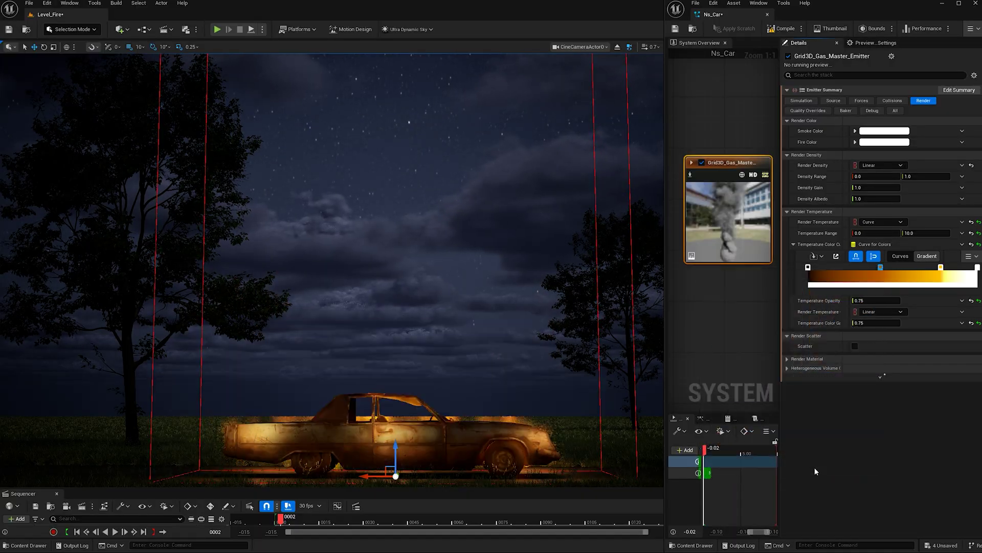
- Shift the hottest gradient stop to salmon-red and deepen another stop to red
double_click(976, 268)
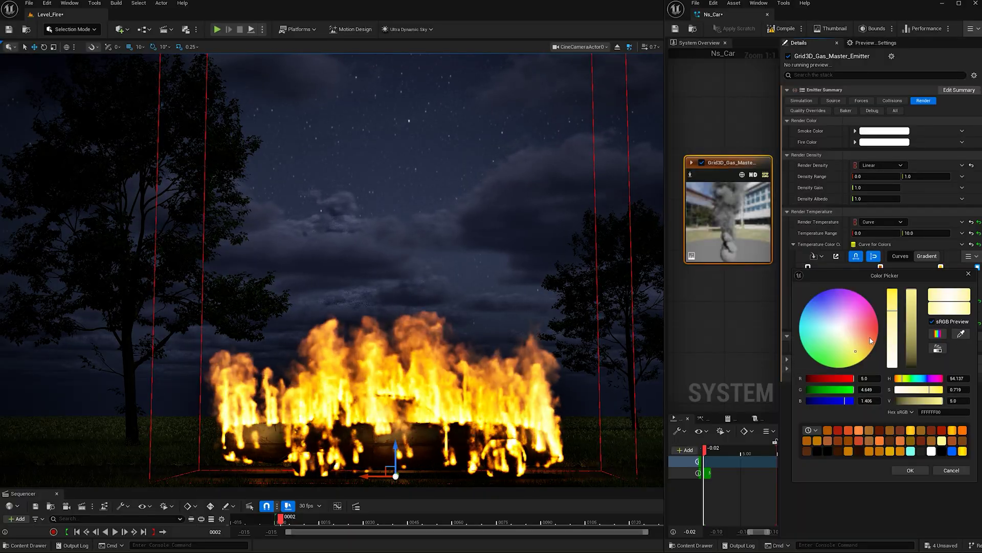
left_click_drag(872, 341, 879, 336)
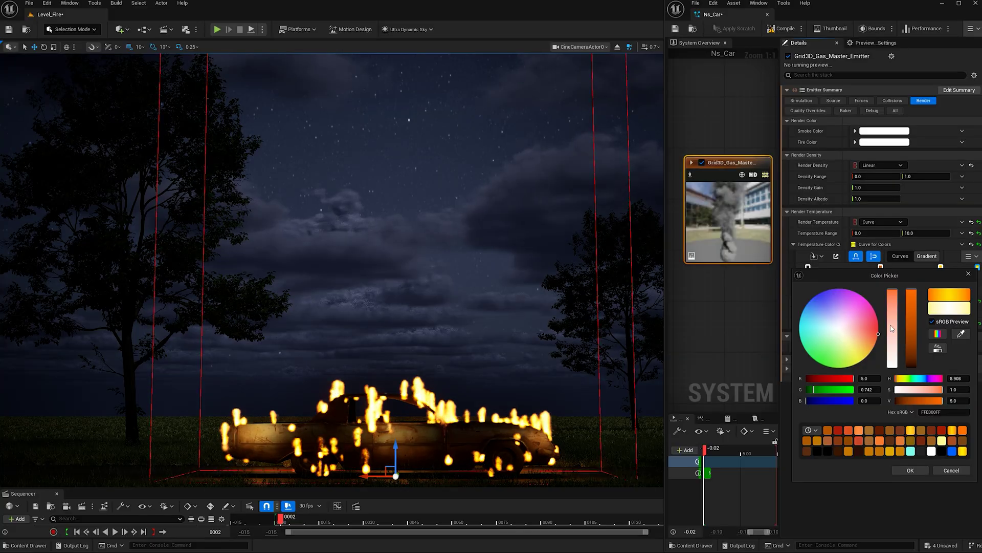
left_click_drag(878, 333, 877, 330)
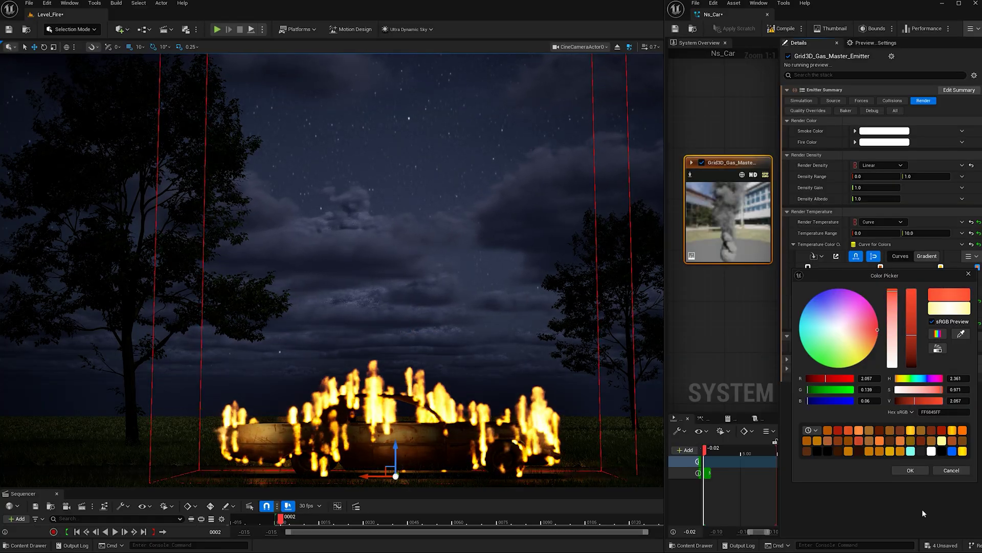
left_click(916, 471)
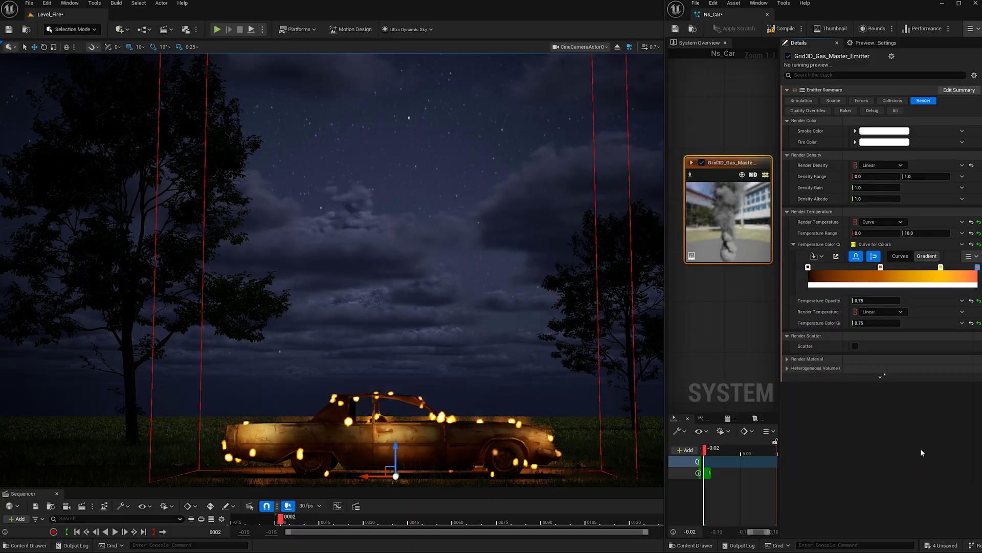
double_click(903, 267)
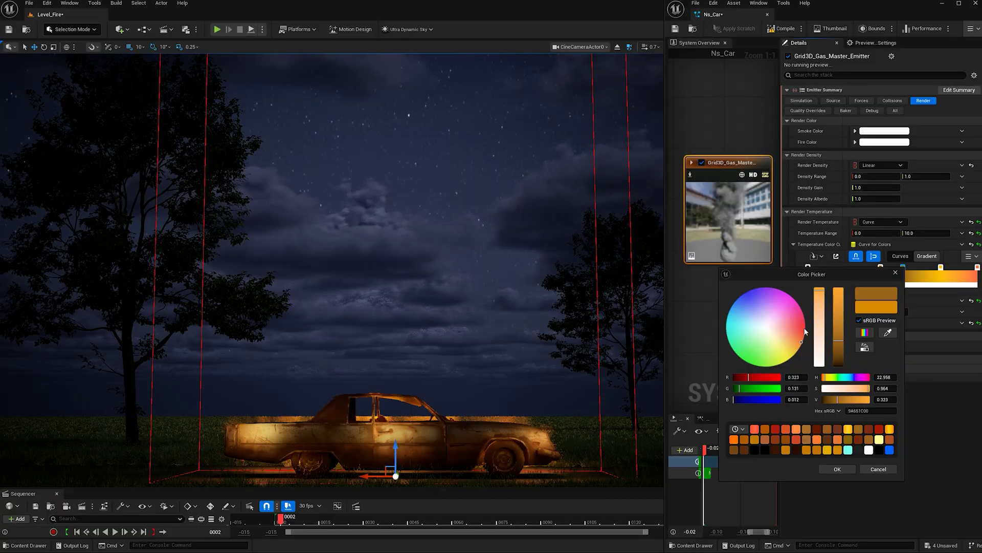
left_click_drag(806, 331, 806, 328)
left_click(837, 469)
- Make the leftmost stop dark red and add a new orange-red stop, FF6444
double_click(844, 267)
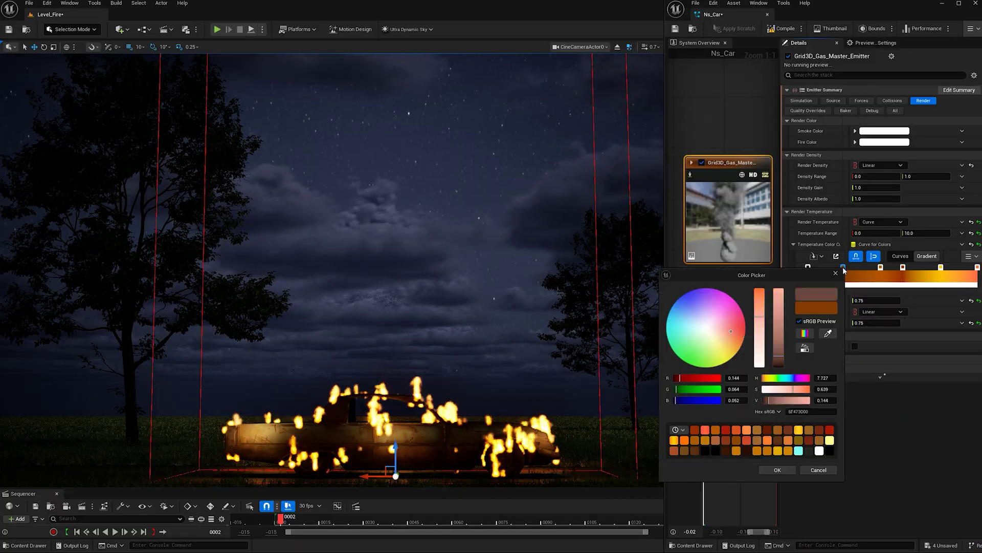
left_click(745, 329)
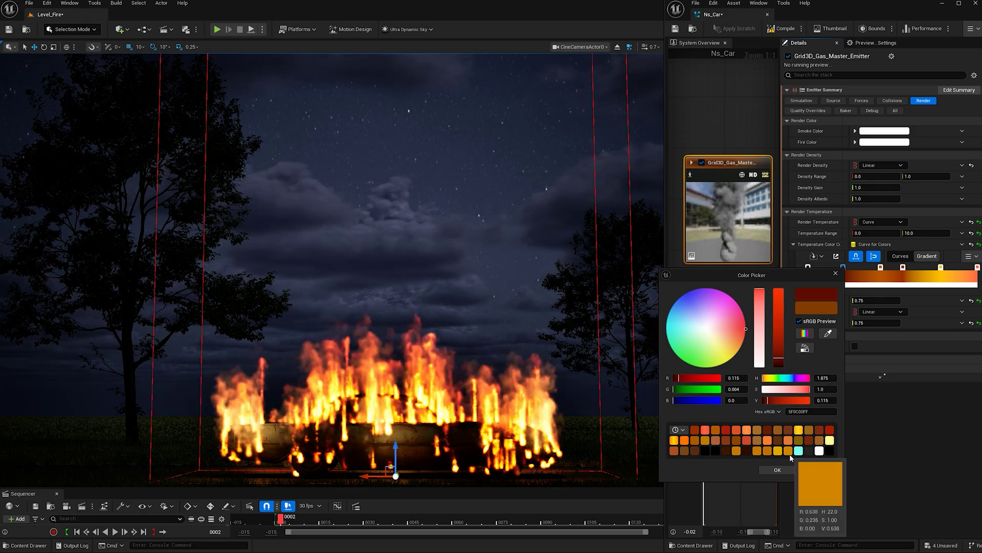
left_click(778, 470)
left_click(960, 267)
double_click(960, 267)
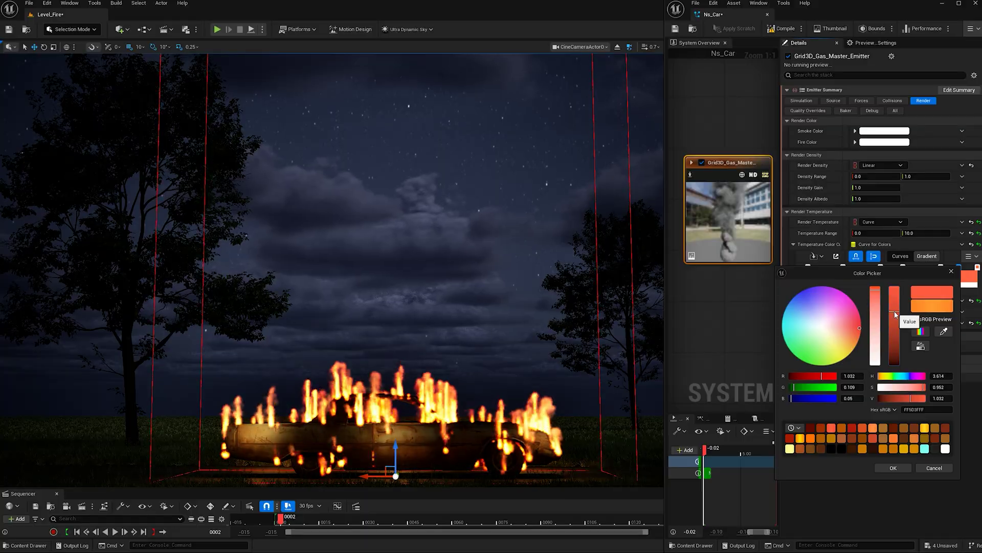
left_click(893, 468)
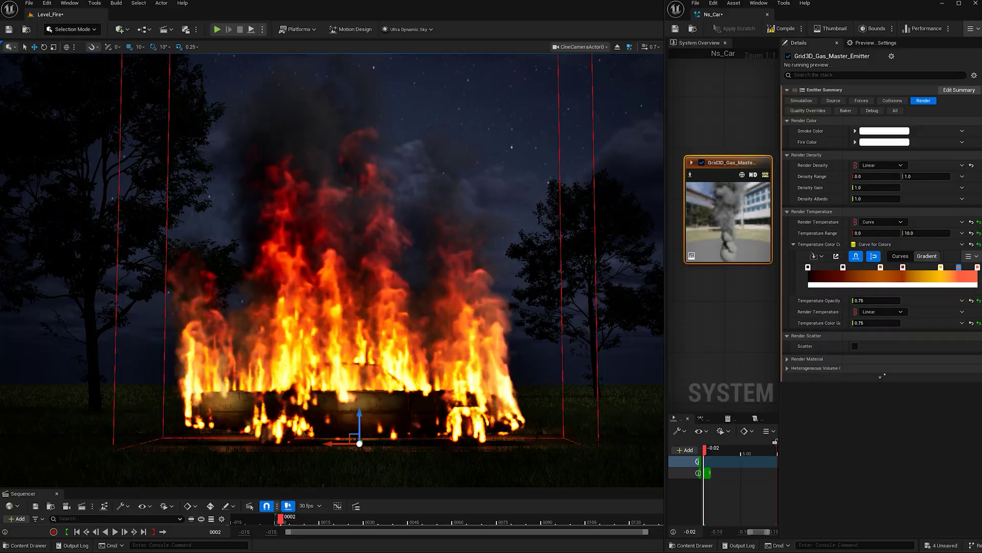
scroll(716, 297, "down", 4)
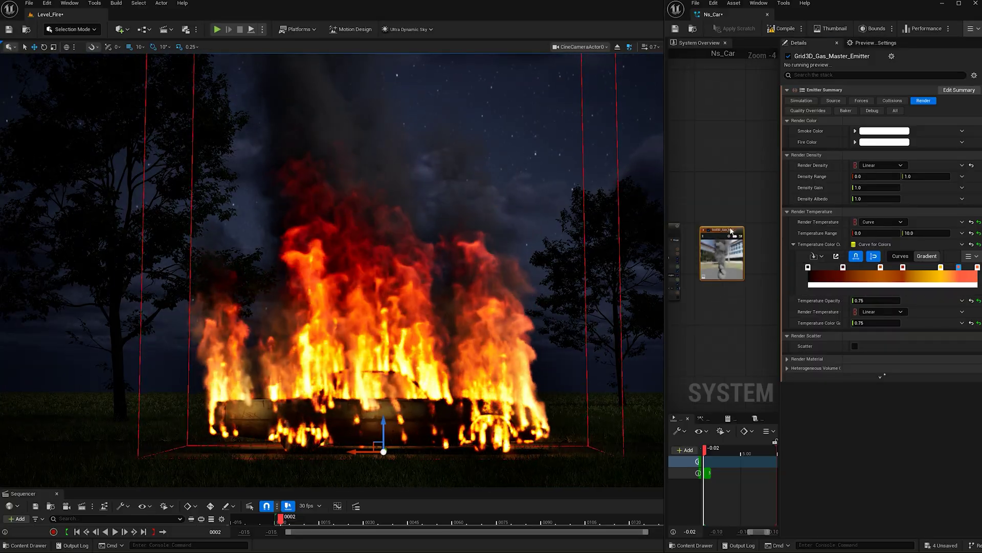
- Turn off Draw Bounds in the emitter's Simulation settings and move the camera closer to the car
left_click(801, 100)
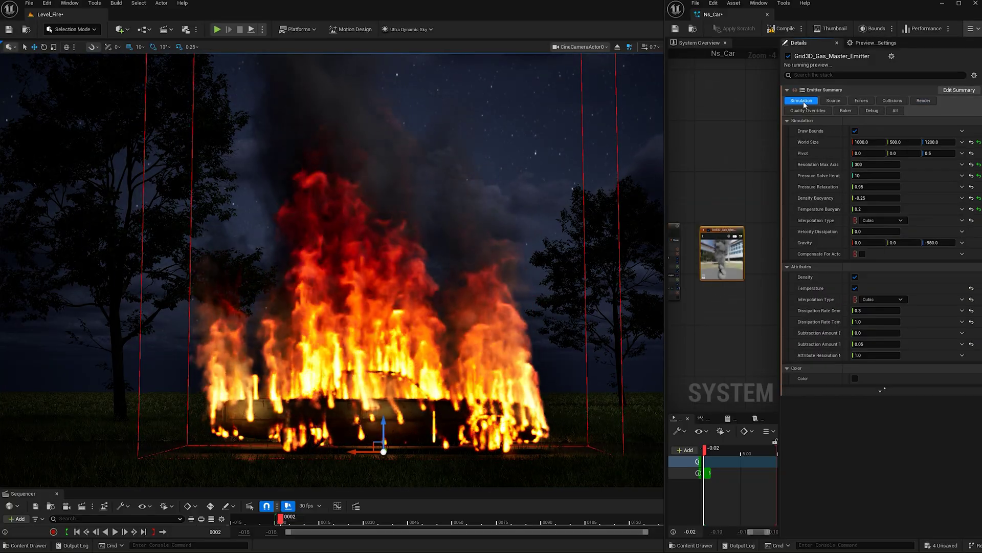
left_click(855, 131)
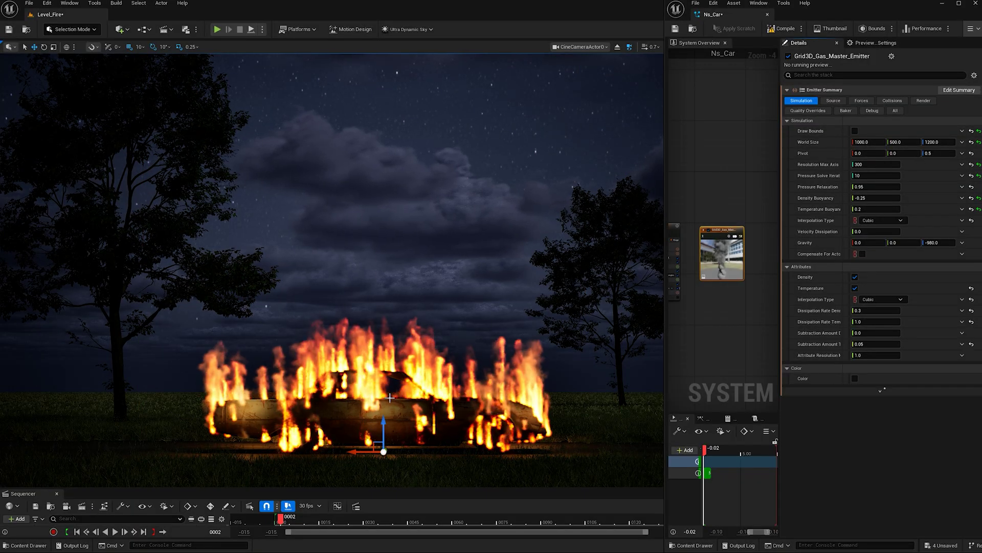
mouse_move(315, 310)
right_mouse_down()
mouse_move(343, 310)
mouse_move(328, 333)
right_mouse_up()
left_click(217, 29)
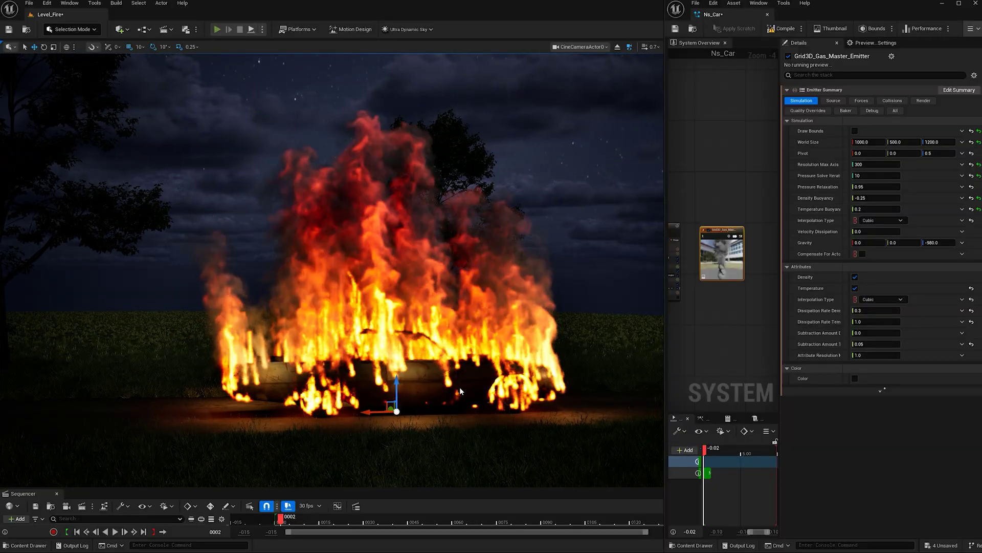